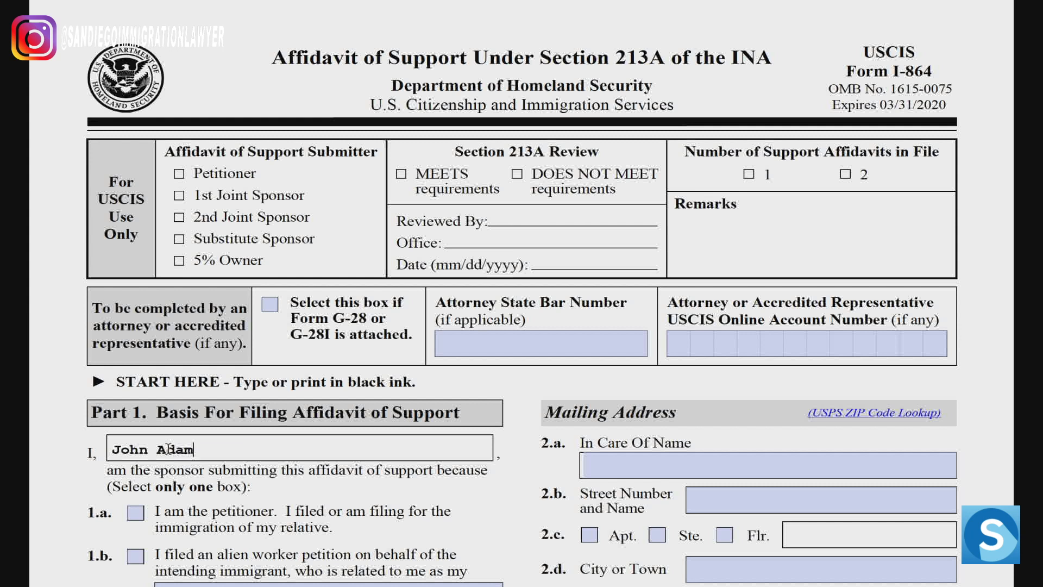
# Complete the sponsor's full name in Part 1 and select basis 1.a, "I am the petitioner".
pyautogui.write('Doe')
pyautogui.scroll(-3, 228, 502)
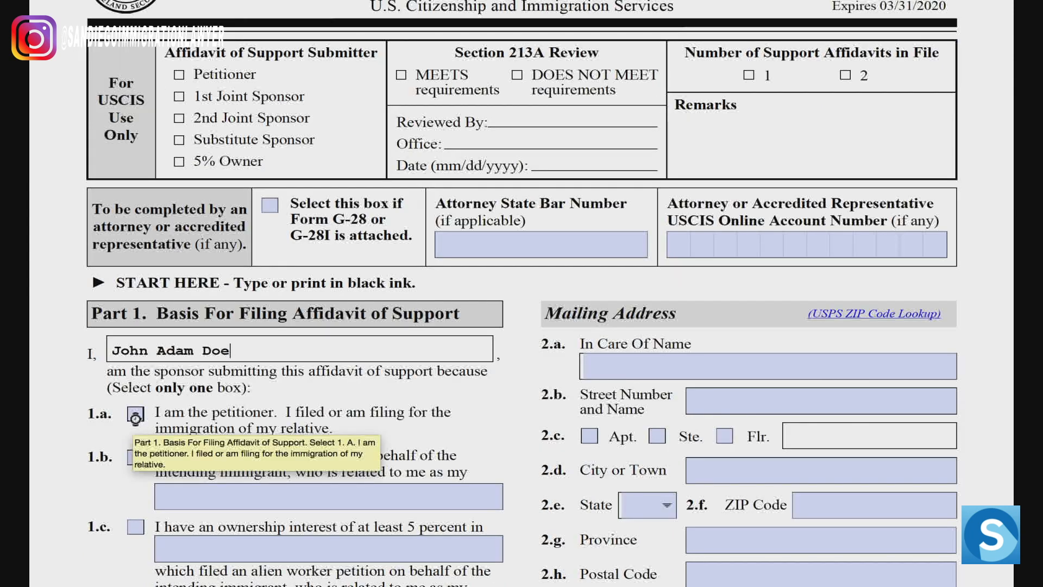
pyautogui.click(136, 420)
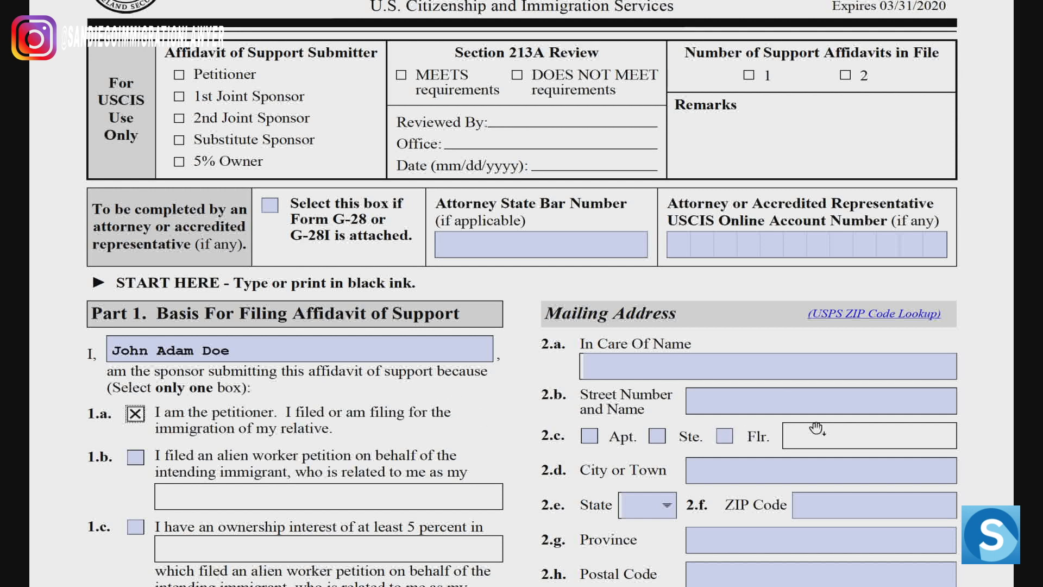
# Enter the principal immigrant's family name in item 1.a of Part 2.
pyautogui.moveTo(980, 440); pyautogui.dragTo(1004, 286)
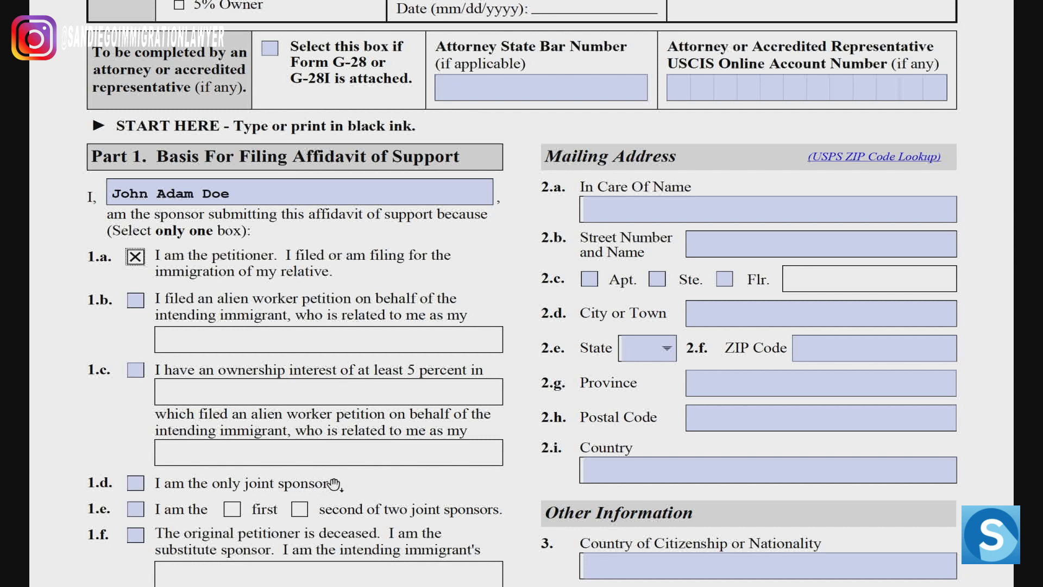
pyautogui.scroll(-2, 333, 483)
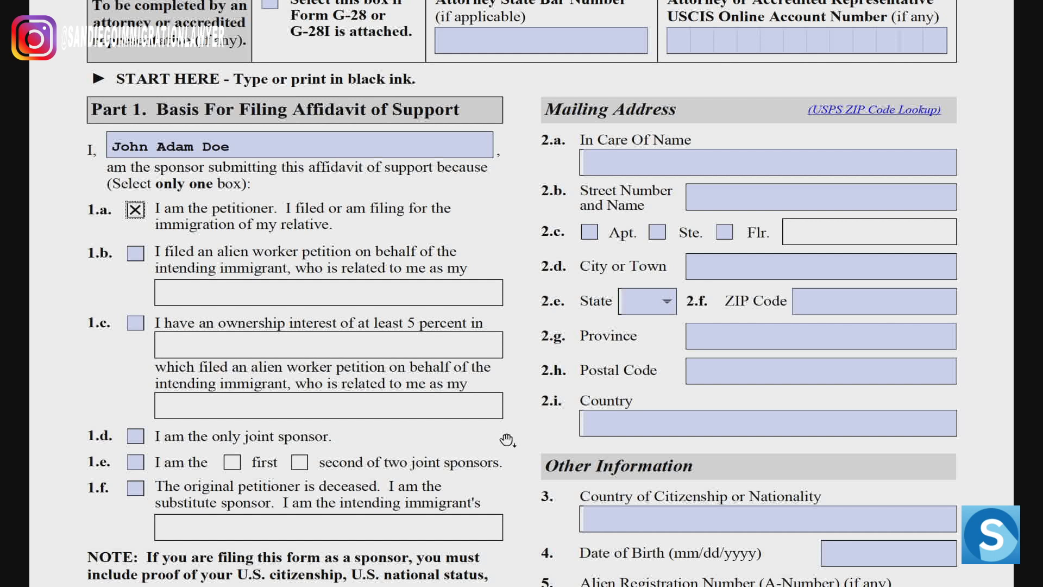
pyautogui.scroll(-5, 508, 440)
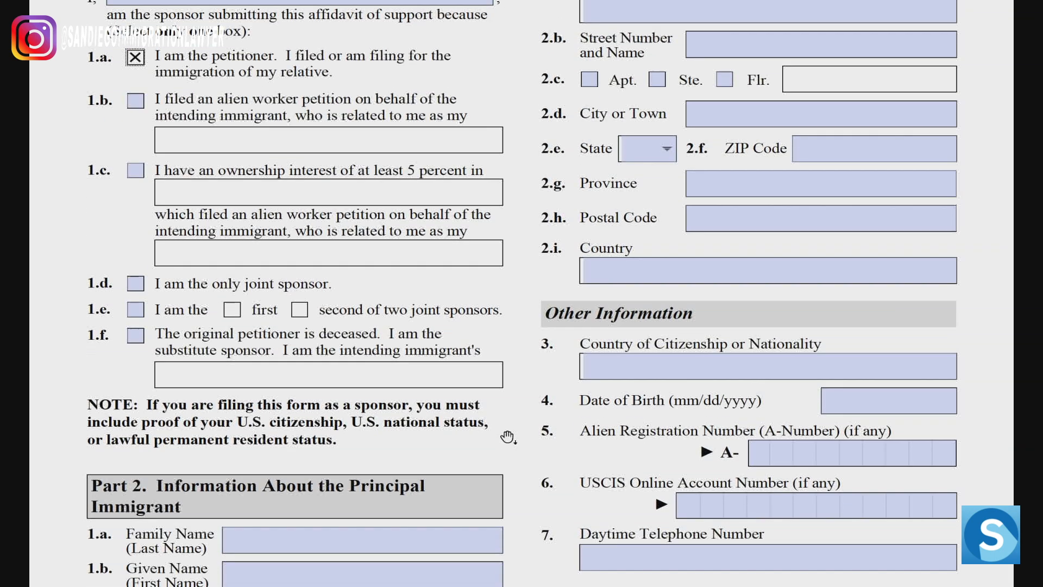
pyautogui.scroll(-15, 510, 435)
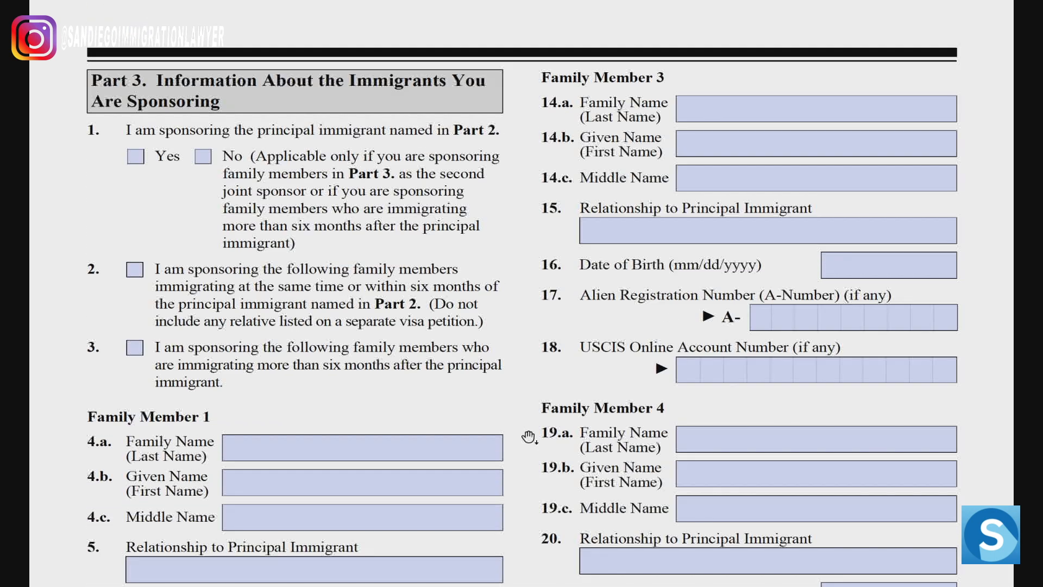
pyautogui.scroll(15, 524, 435)
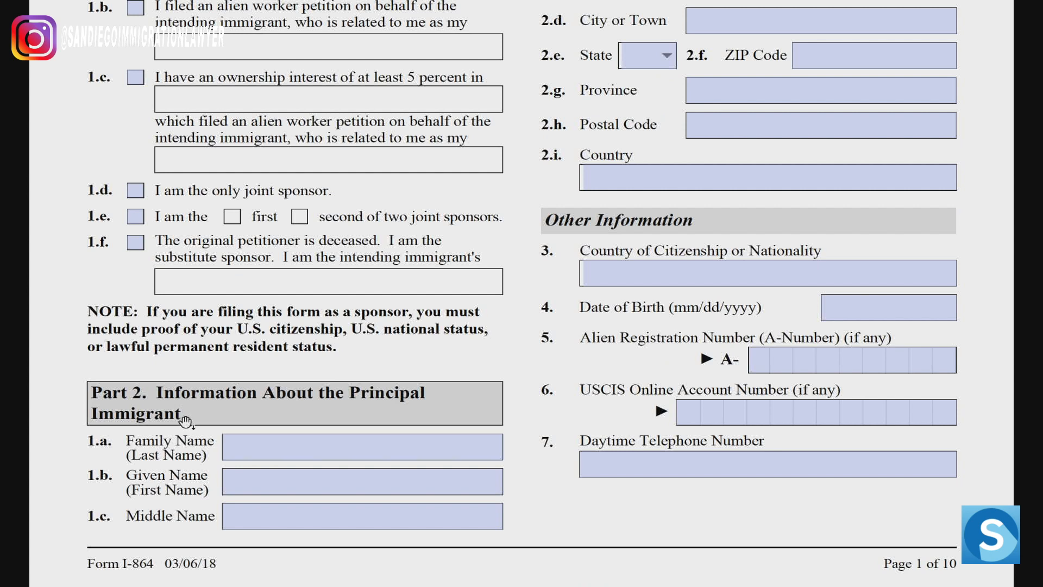
pyautogui.click(231, 443)
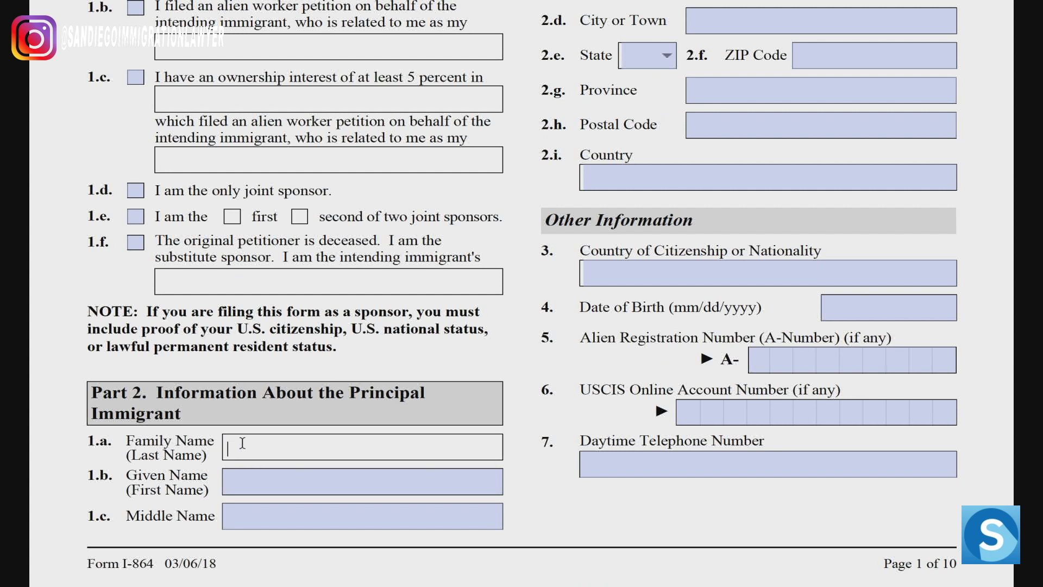
pyautogui.write('DOE')
pyautogui.press('Tab')
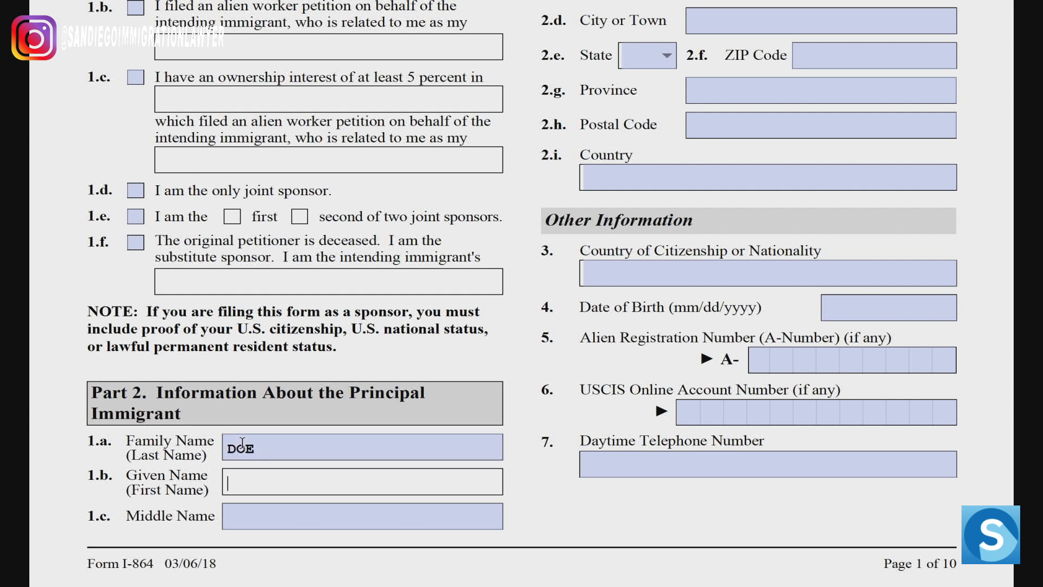
# Fill in the principal immigrant's given name and middle name in Part 2.
pyautogui.write('JANE')
pyautogui.press('BackSpace')
pyautogui.press('BackSpace')
pyautogui.press('BackSpace')
pyautogui.write('and')
pyautogui.press('BackSpace')
pyautogui.write('e')
pyautogui.press('Tab')
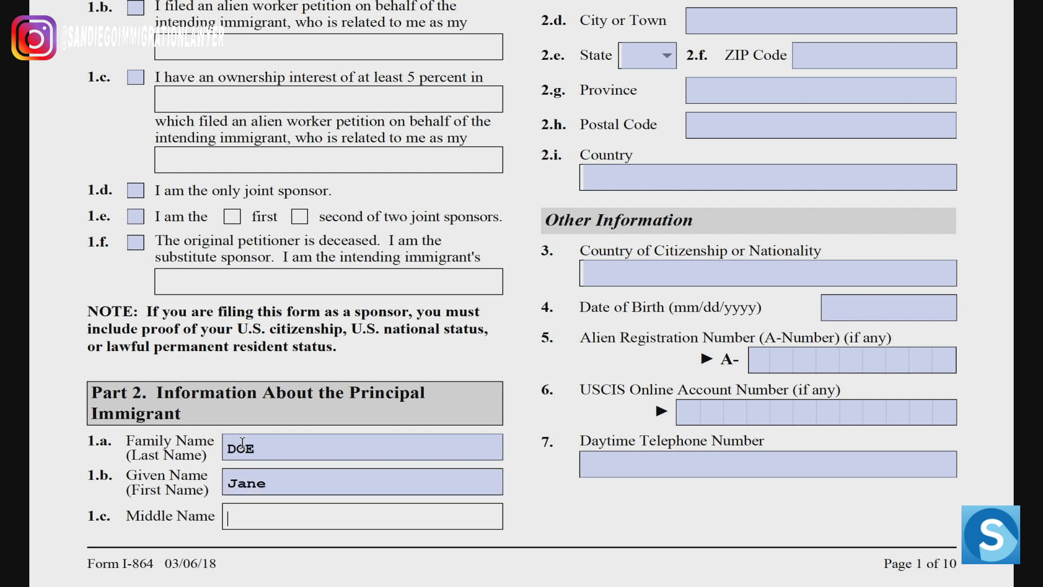
pyautogui.write('Marian')
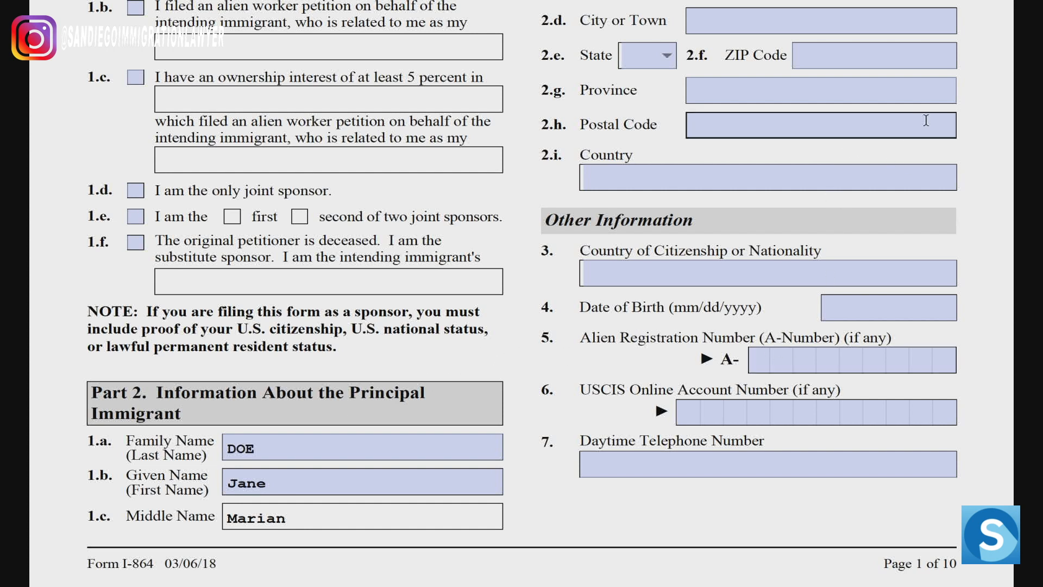
# Fill in the In Care Of Name and the street number and name of the mailing address.
pyautogui.scroll(5, 926, 120)
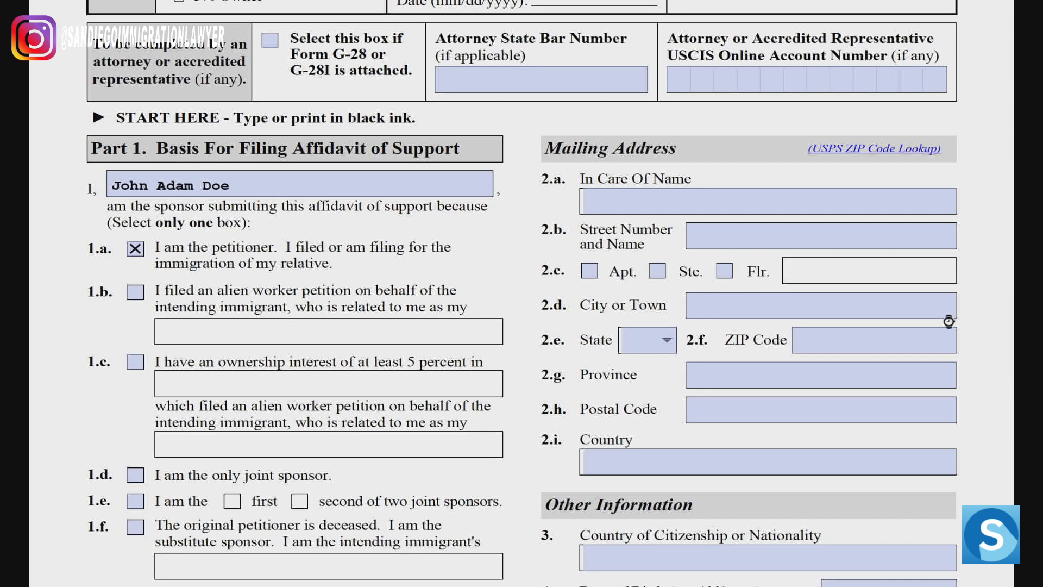
pyautogui.click(596, 197)
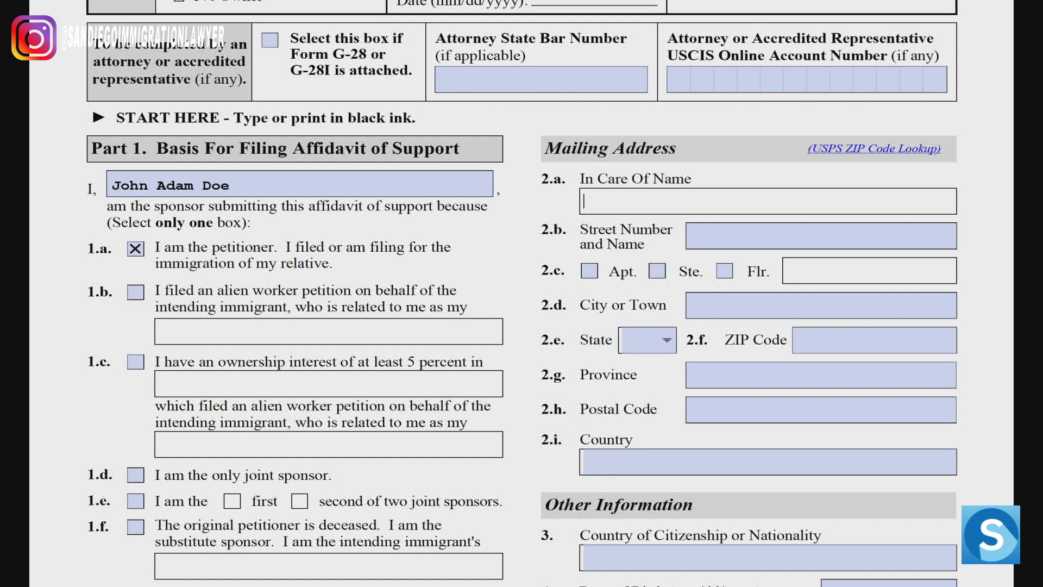
pyautogui.write('John Doe')
pyautogui.press('Tab')
pyautogui.write('555 ')
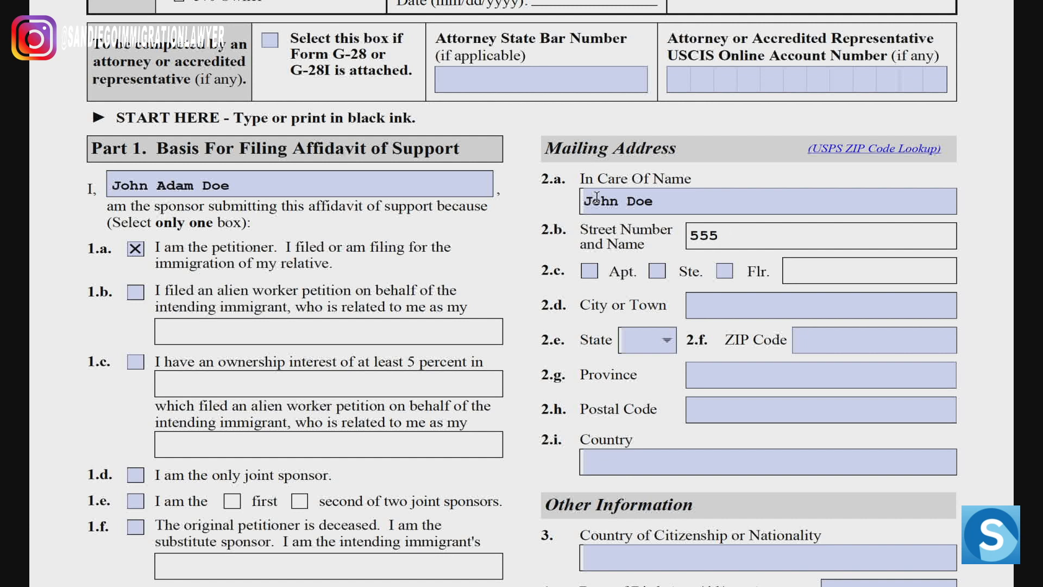
pyautogui.write('Main St.')
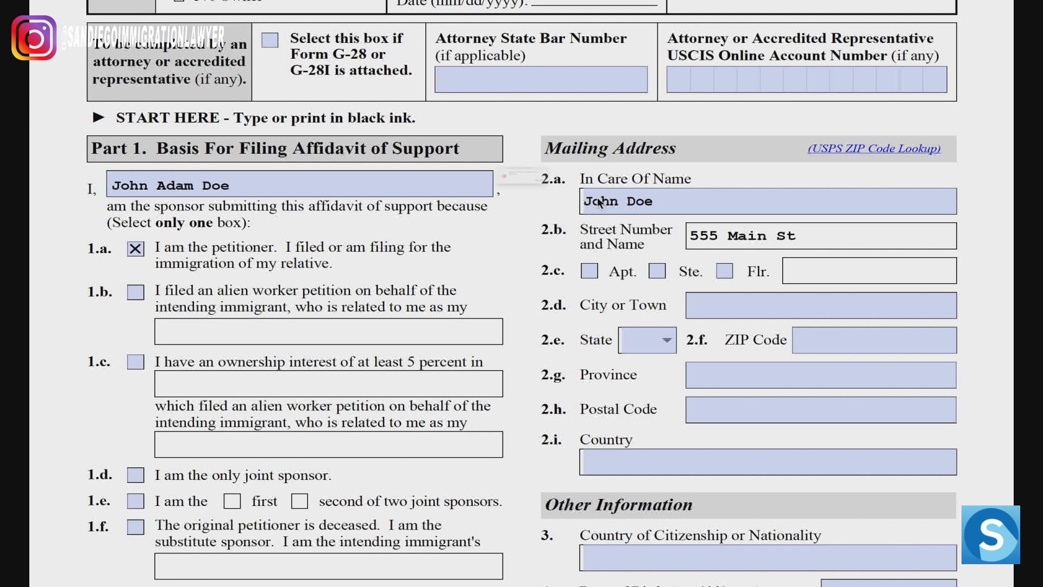
# Mark the mailing address unit as Apt. and enter the apartment number.
pyautogui.click(647, 209)
pyautogui.click(590, 272)
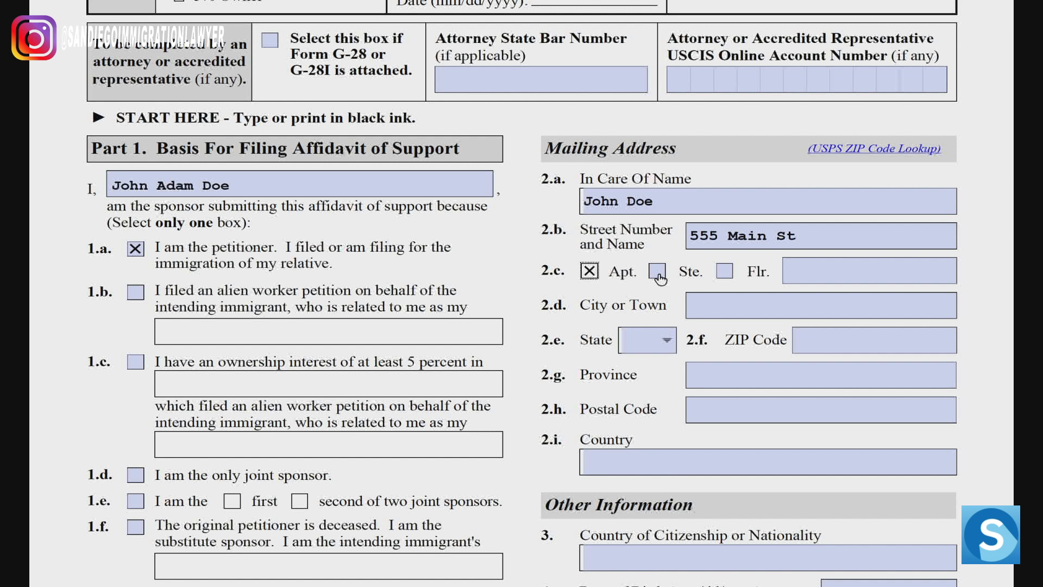
pyautogui.click(793, 272)
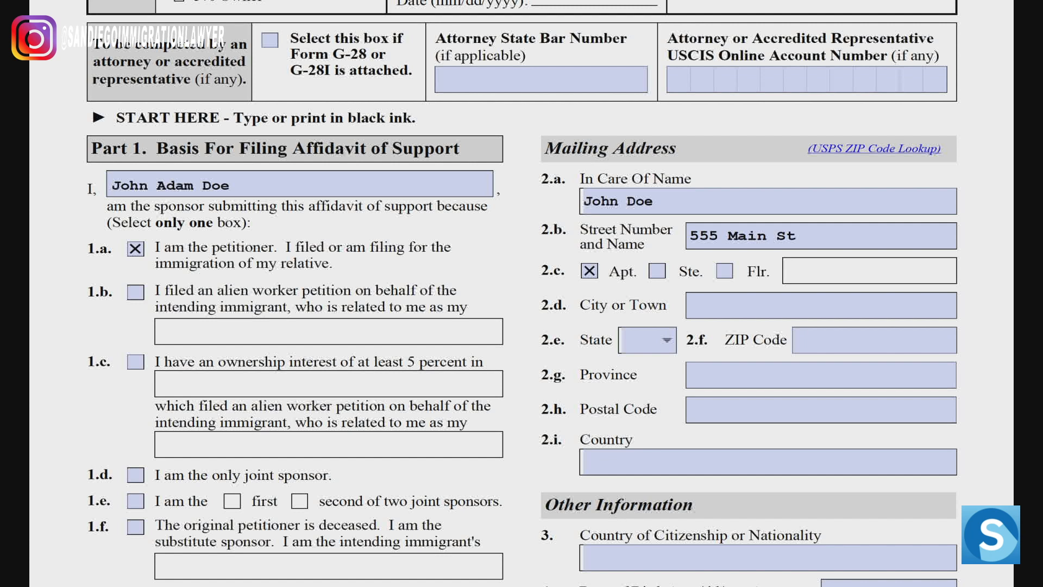
pyautogui.write('1')
# Enter the mailing address's city or town in item 2.d.
pyautogui.click(748, 303)
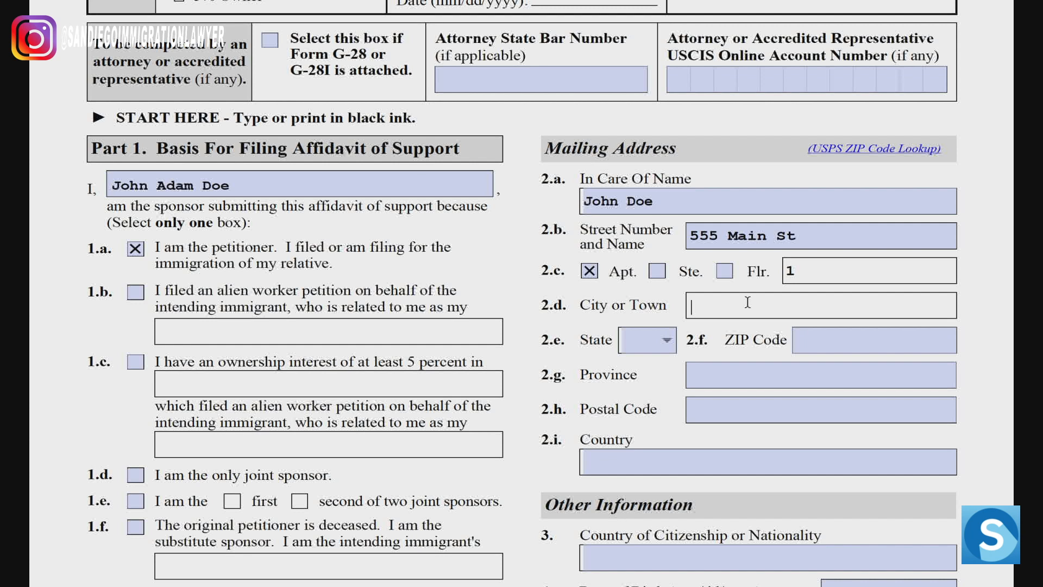
pyautogui.write('Cit')
pyautogui.press('BackSpace')
pyautogui.press('BackSpace')
pyautogui.press('BackSpace')
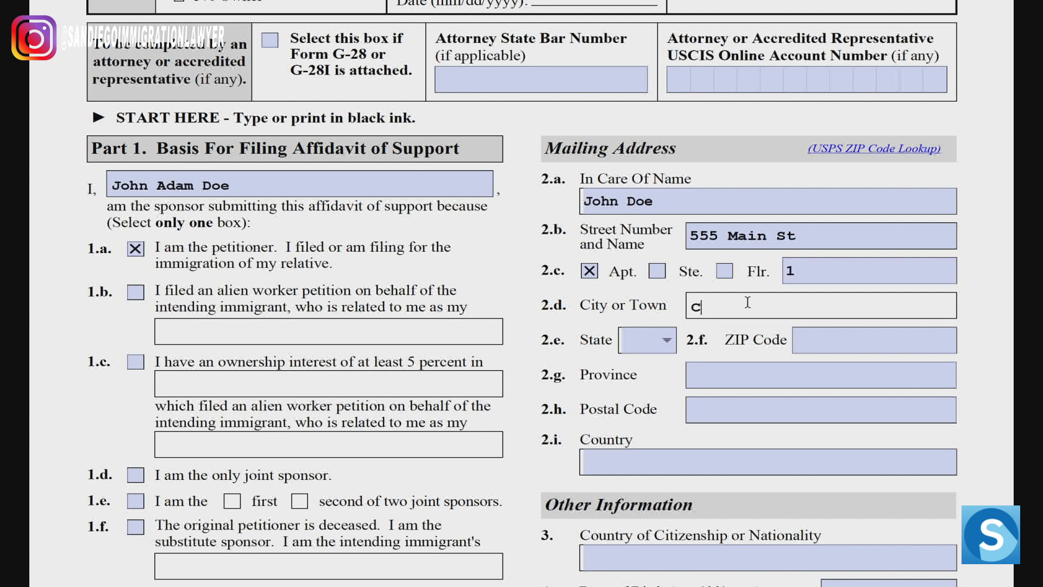
pyautogui.write('Any Town')
pyautogui.press('Tab')
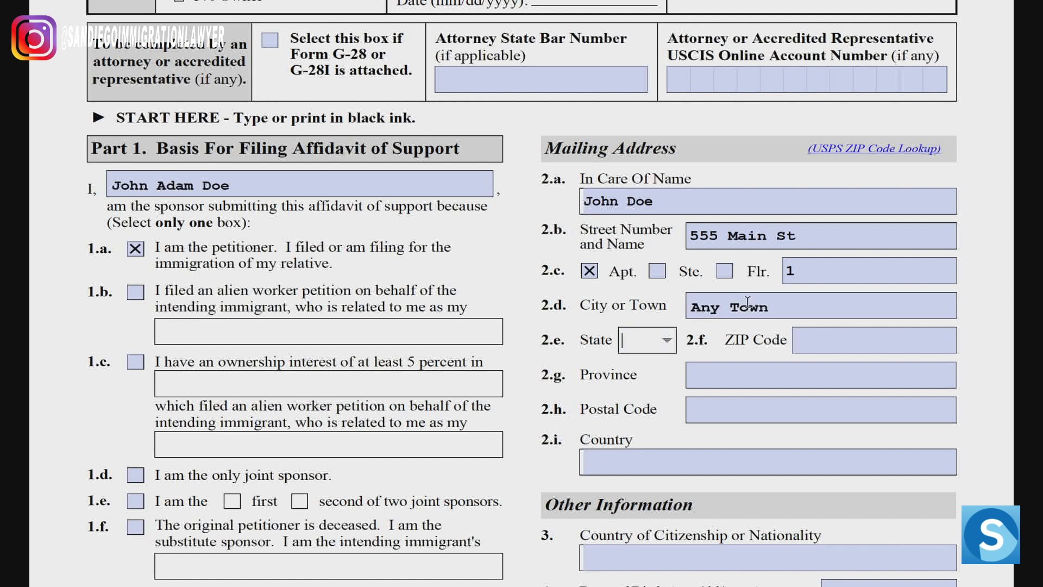
# Set the mailing address state to CA, enter the ZIP code and dismiss the USPS address notice.
pyautogui.scroll(1, 748, 302)
pyautogui.click(667, 387)
pyautogui.moveTo(669, 419); pyautogui.dragTo(669, 435)
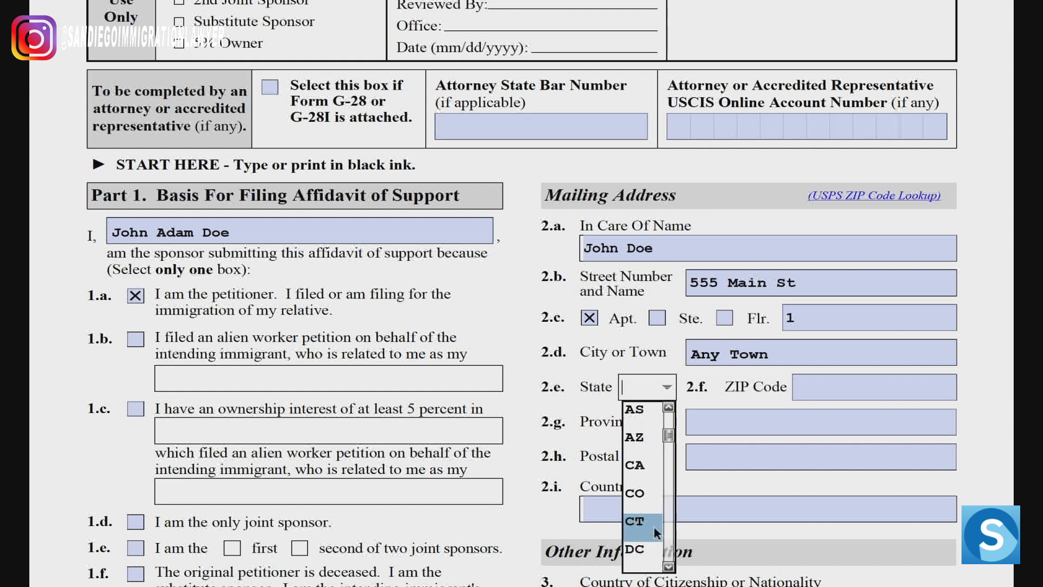
pyautogui.click(639, 465)
pyautogui.click(802, 389)
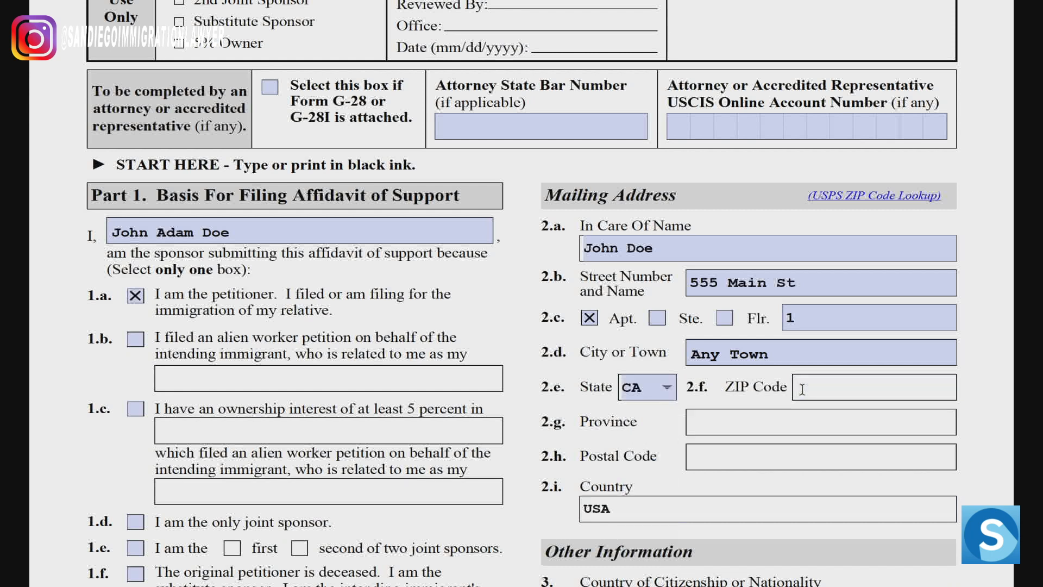
pyautogui.write('92000')
pyautogui.press('Tab')
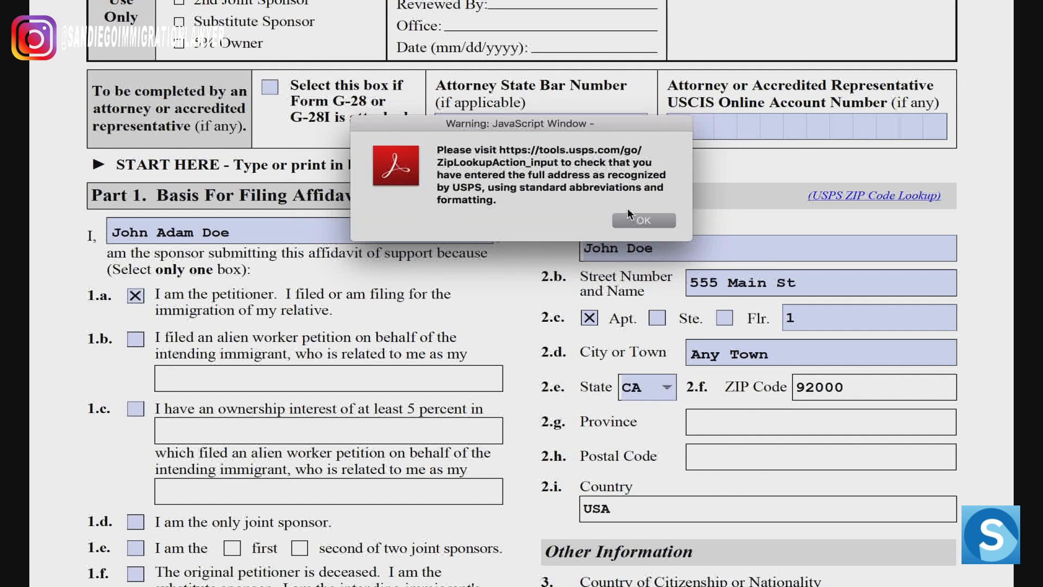
pyautogui.click(644, 220)
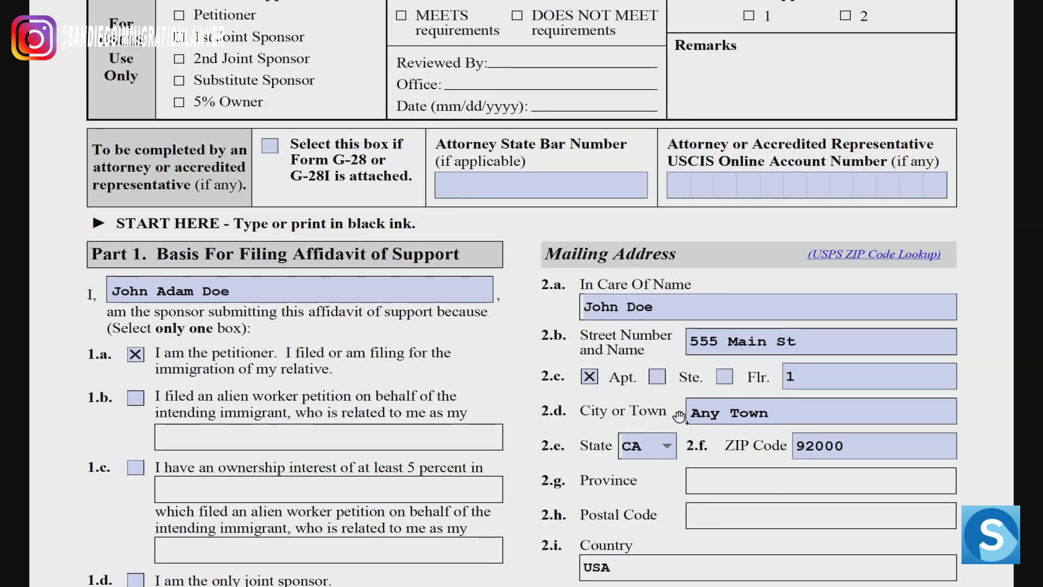
# Under Other Information, enter Canada as the country of citizenship and fill in the immigrant's date of birth.
pyautogui.scroll(-5, 701, 439)
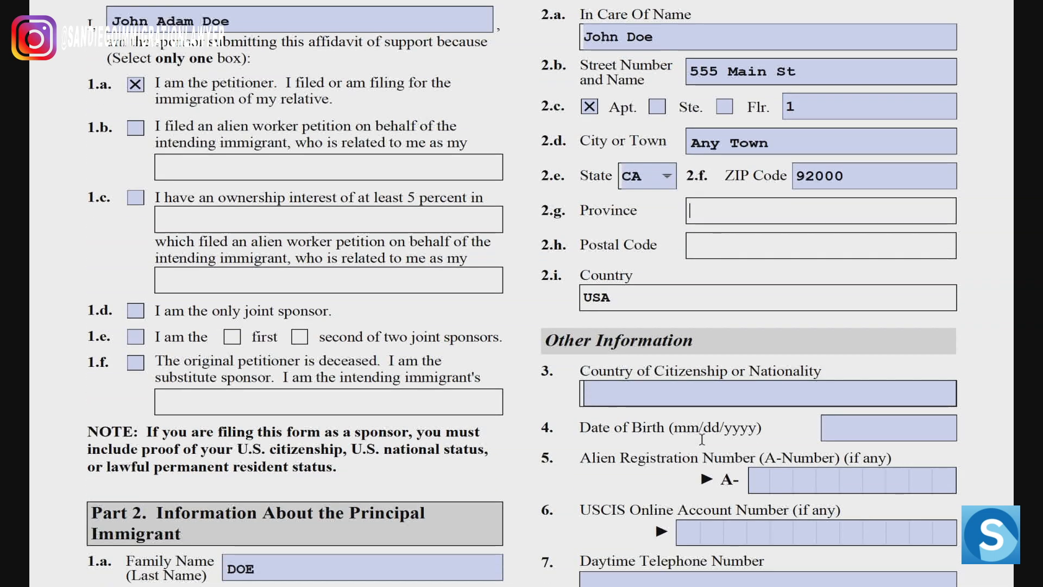
pyautogui.scroll(-2, 671, 421)
pyautogui.click(629, 322)
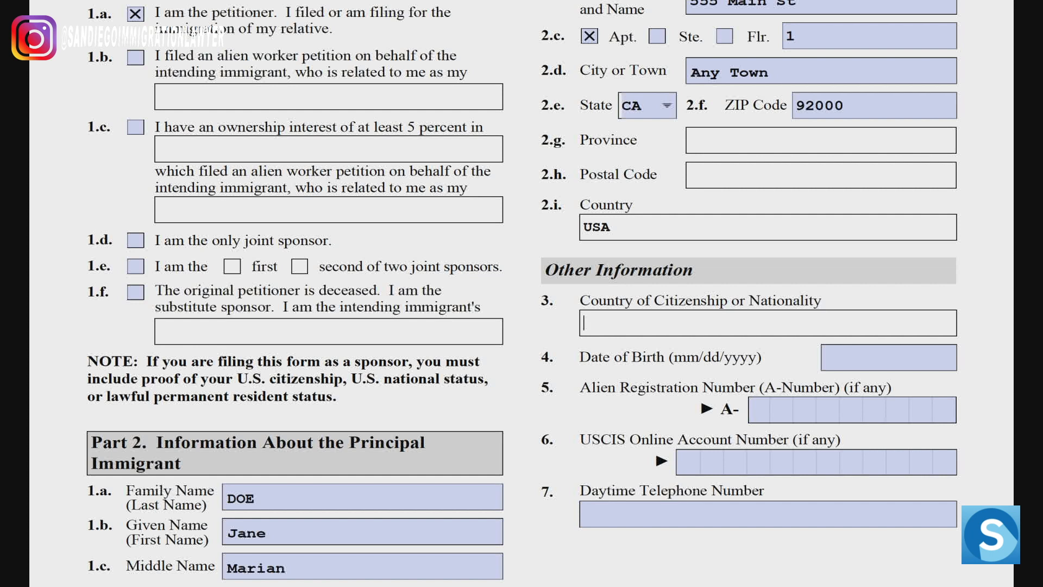
pyautogui.click(629, 321)
pyautogui.write('Canada')
pyautogui.press('Tab')
pyautogui.write('01/01/')
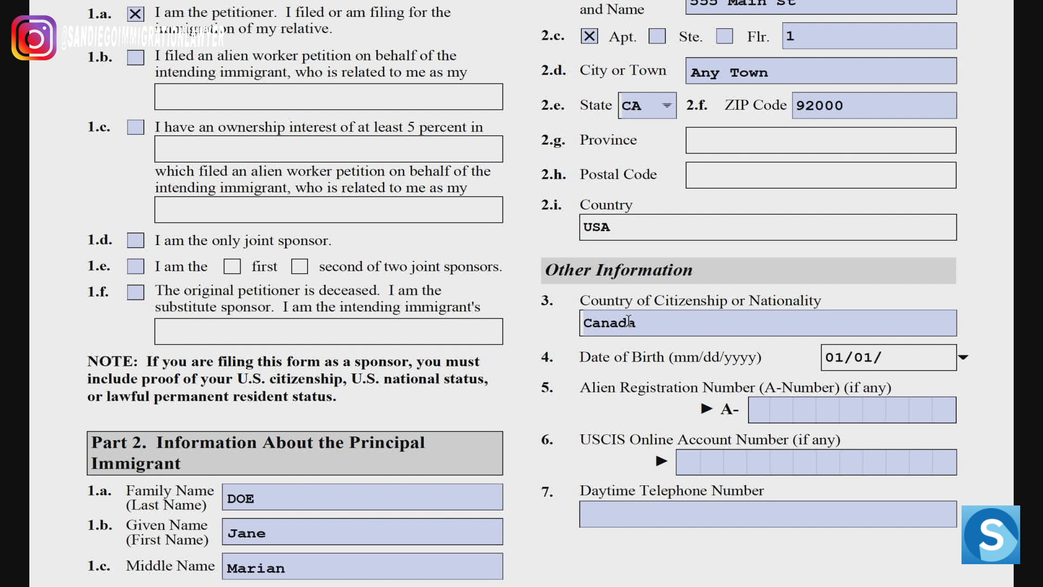
pyautogui.write('1995')
pyautogui.press('Tab')
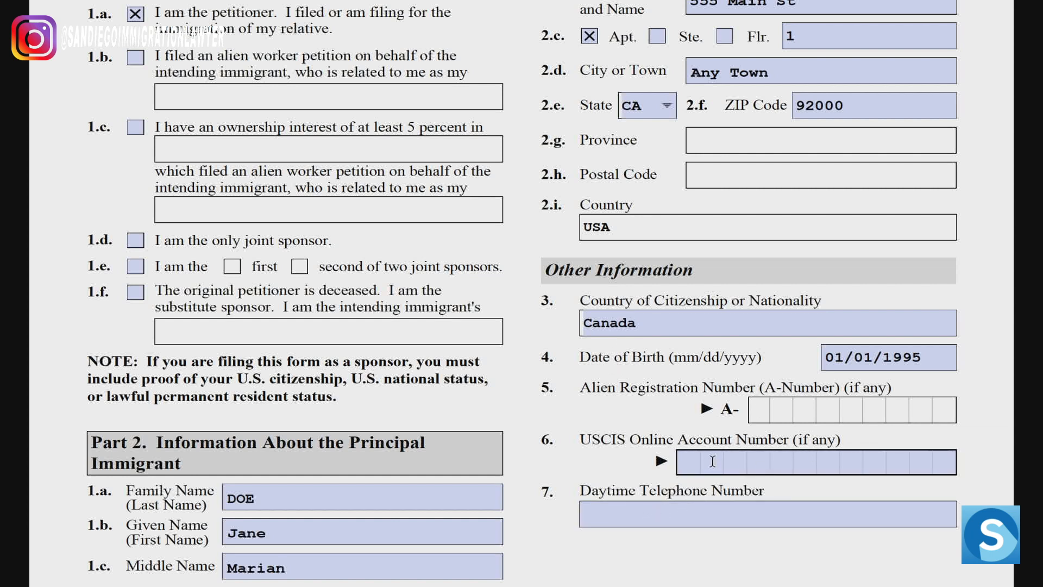
# Enter the immigrant's daytime telephone number in item 7, leaving the A-Number and USCIS account number blank.
pyautogui.click(772, 416)
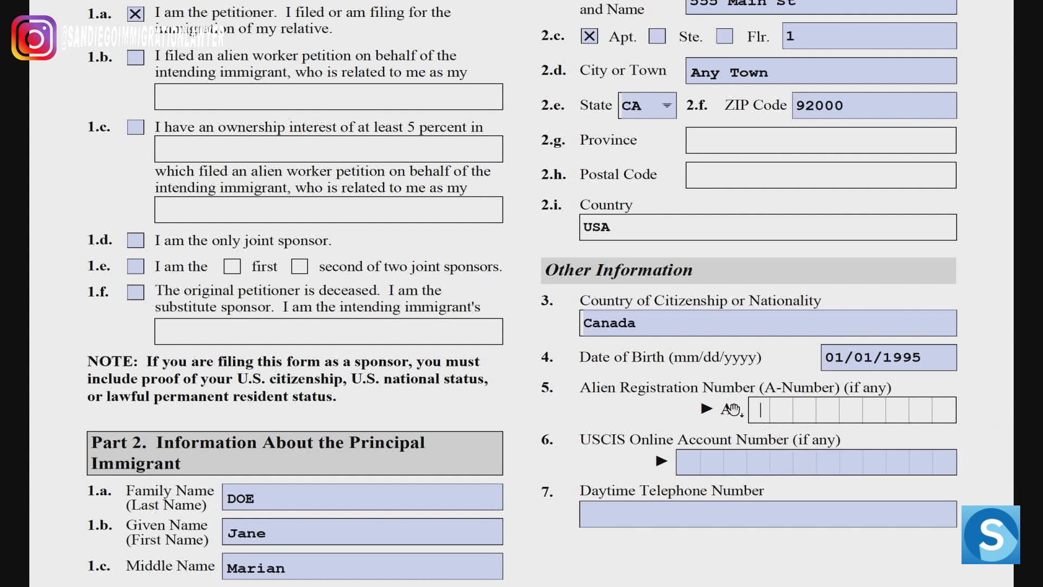
pyautogui.scroll(1, 734, 408)
pyautogui.scroll(-2, 733, 409)
pyautogui.scroll(-2, 733, 409)
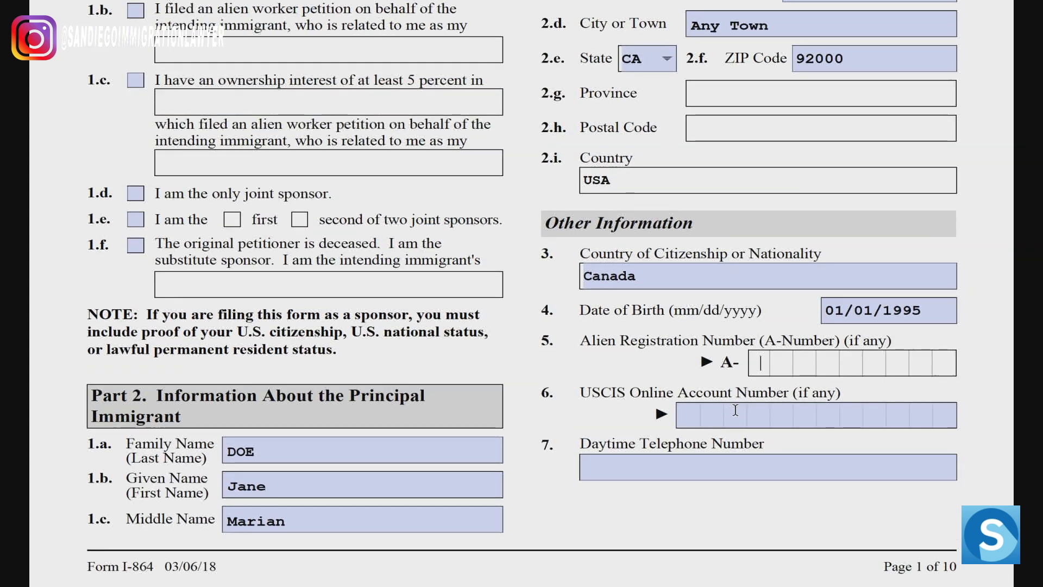
pyautogui.click(622, 469)
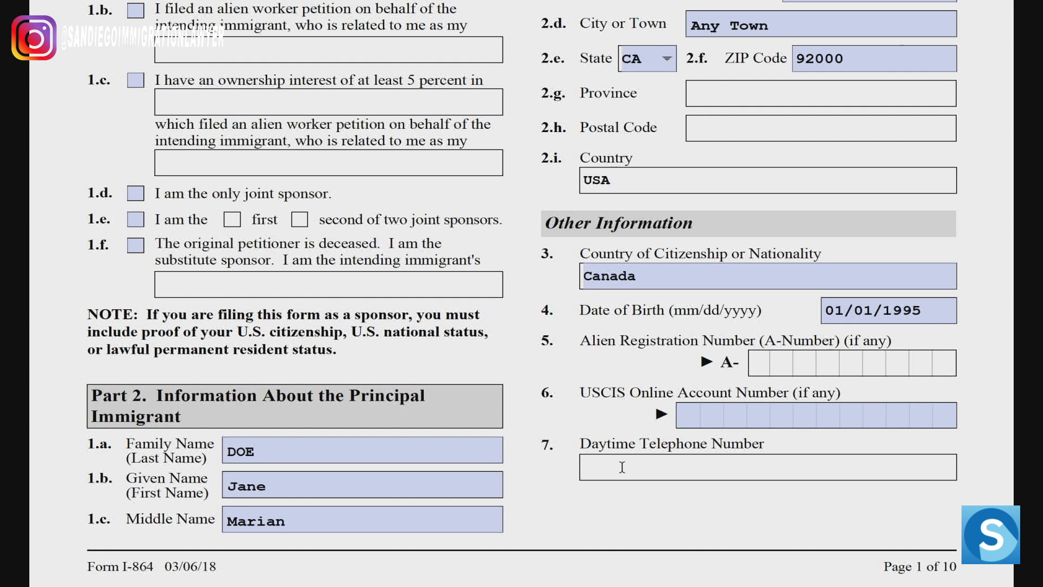
pyautogui.write('601')
pyautogui.press('BackSpace')
pyautogui.write('2')
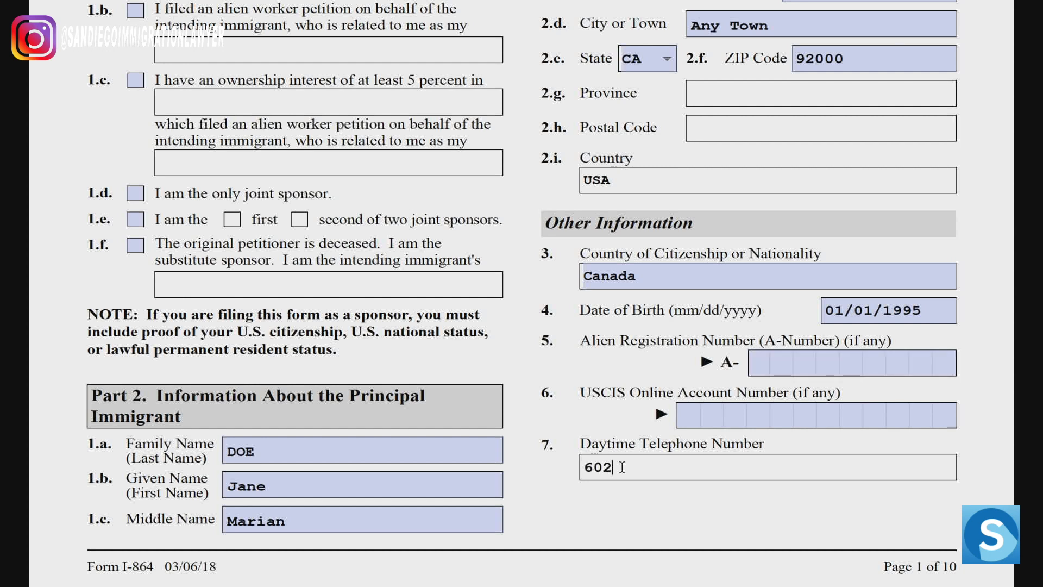
pyautogui.write('5555151')
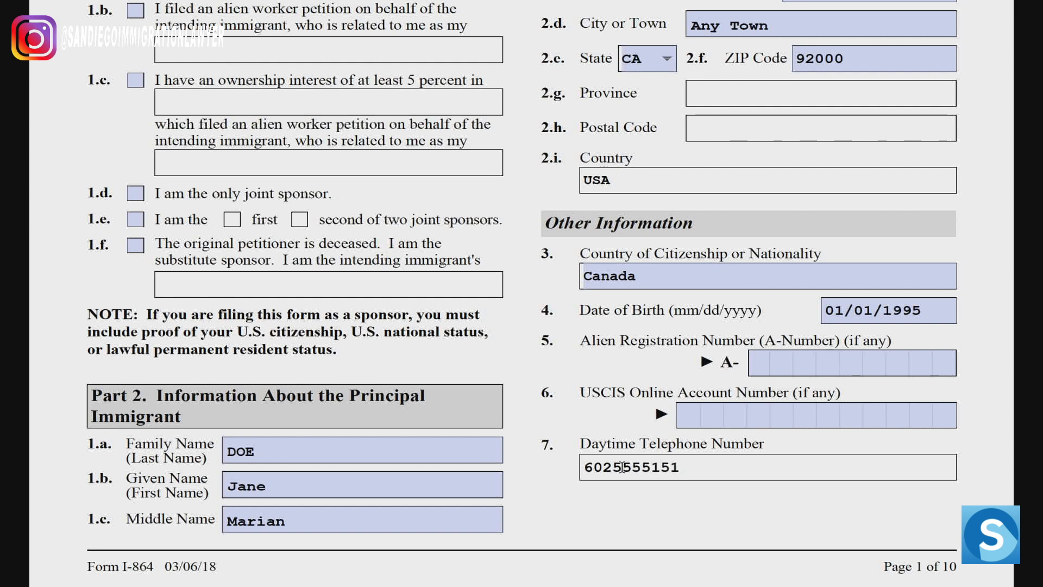
# In Part 3, answer Yes to item 1 on sponsoring the principal immigrant named in Part 2.
pyautogui.scroll(2, 672, 459)
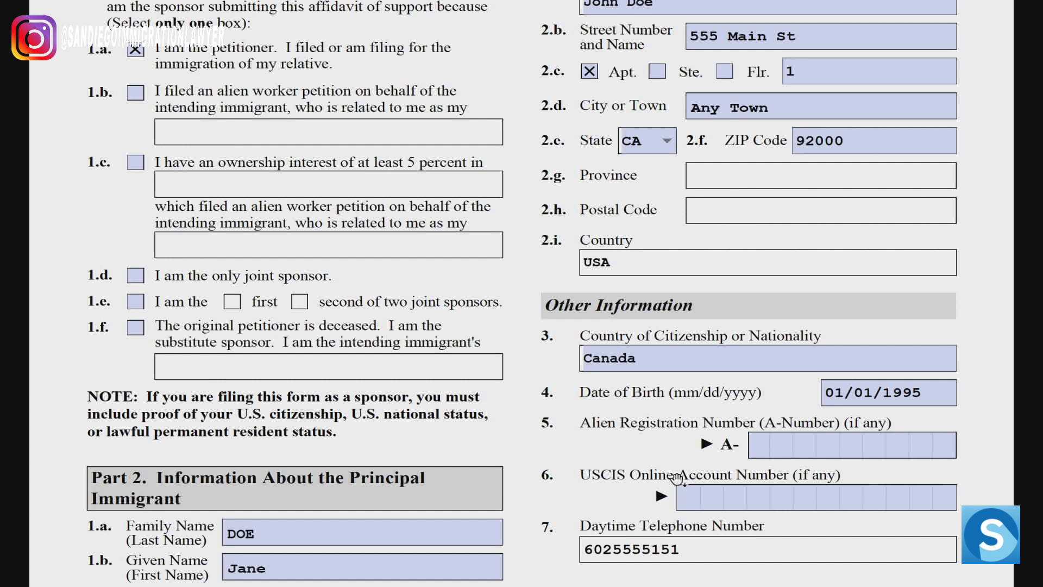
pyautogui.scroll(-2, 668, 470)
pyautogui.scroll(-5, 668, 470)
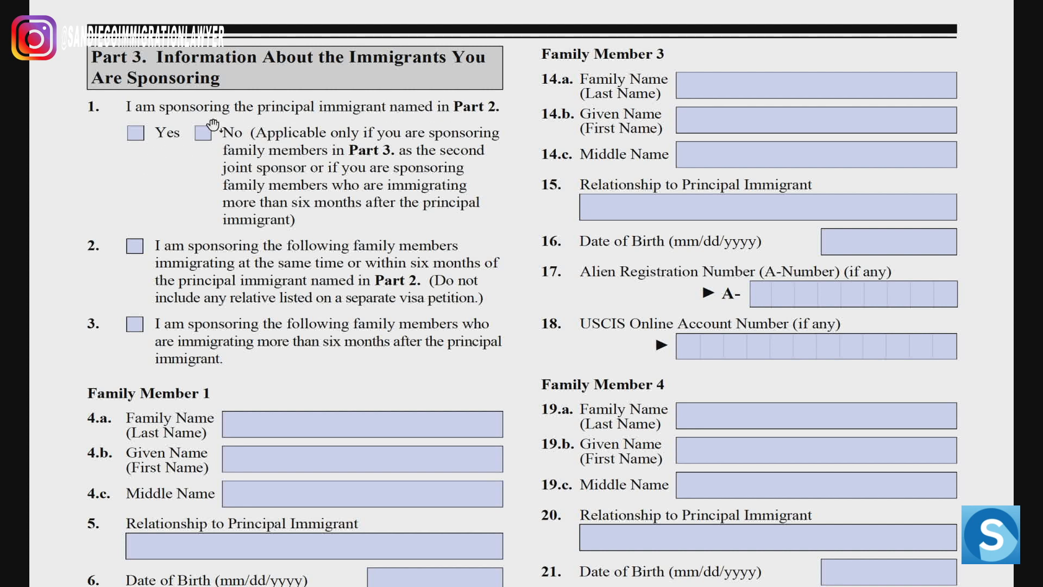
pyautogui.click(136, 135)
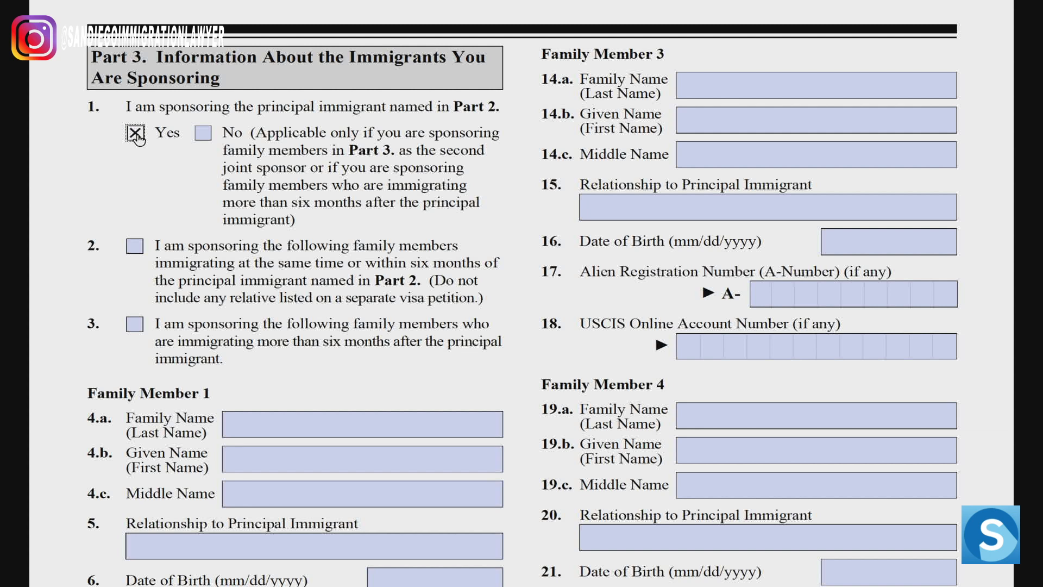
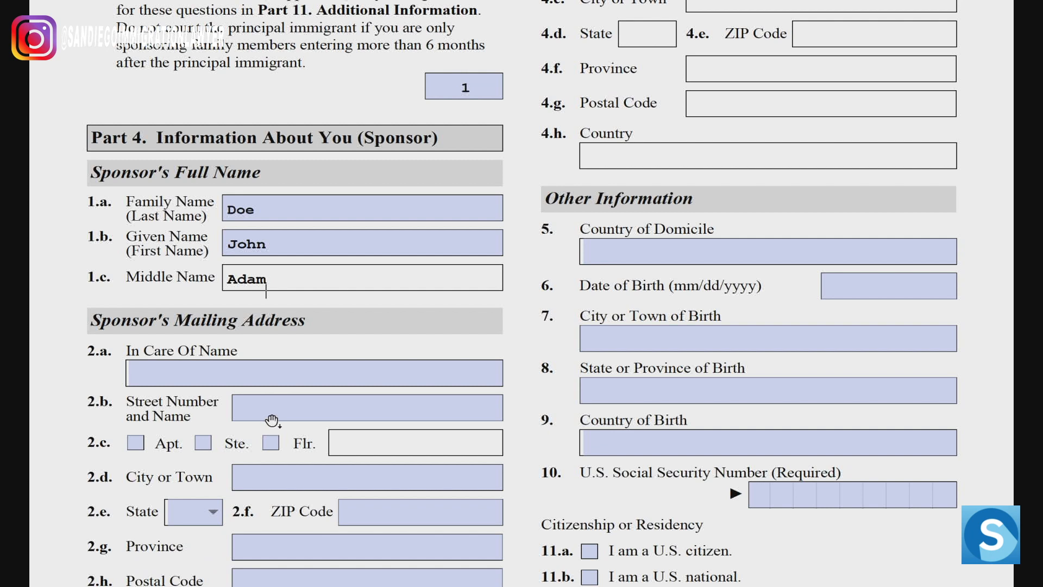
# Enter the street address in the sponsor's mailing address, select Apt. and fill in the apartment number.
pyautogui.click(272, 413)
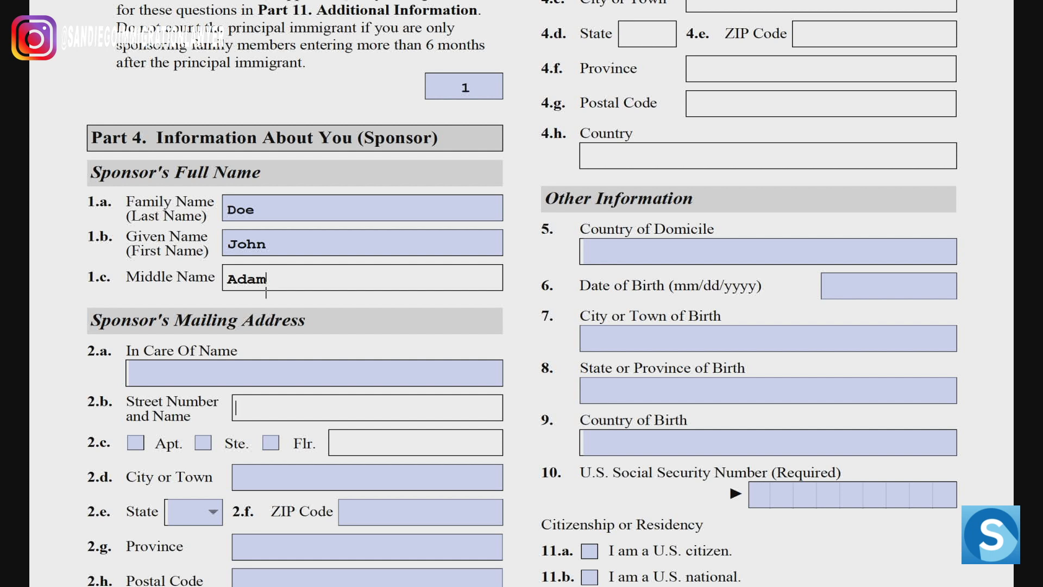
pyautogui.click(272, 412)
pyautogui.write('555')
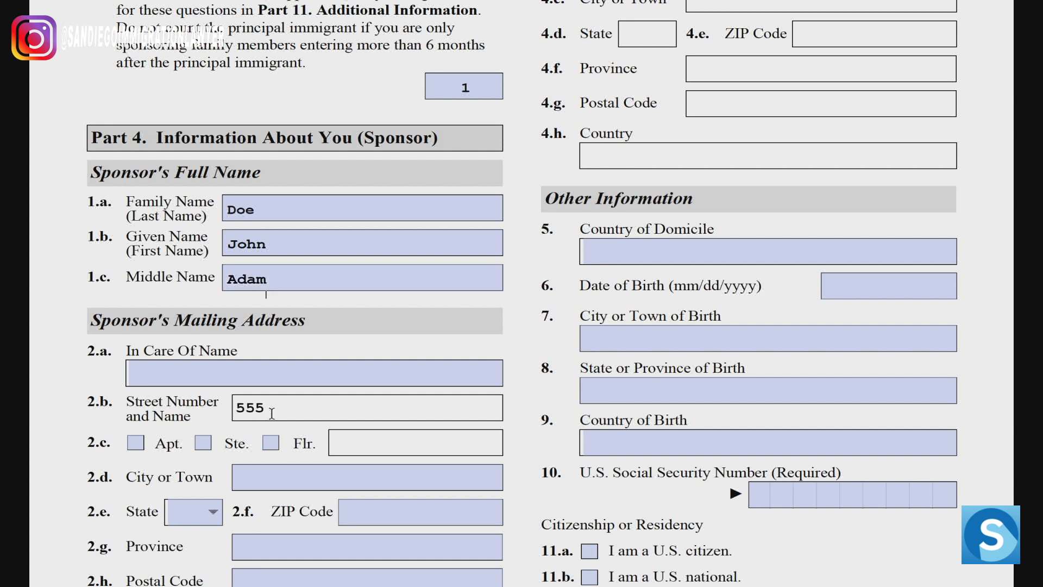
pyautogui.write(' Main St')
pyautogui.press('Tab')
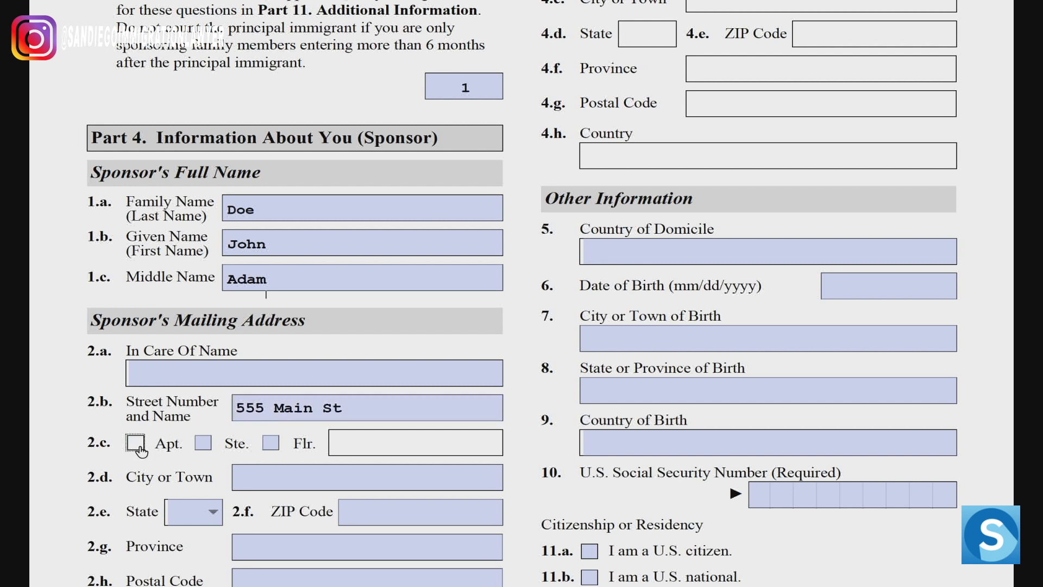
pyautogui.click(137, 443)
pyautogui.click(347, 445)
pyautogui.write('1')
# Fill in the city or town of the sponsor's mailing address and set the state to CA.
pyautogui.click(293, 479)
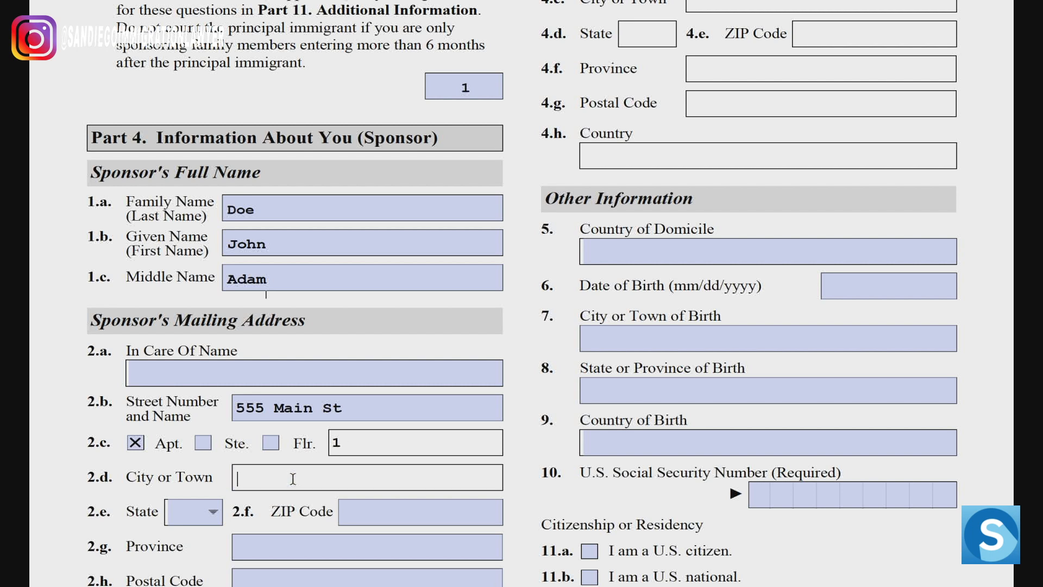
pyautogui.write('Any Town')
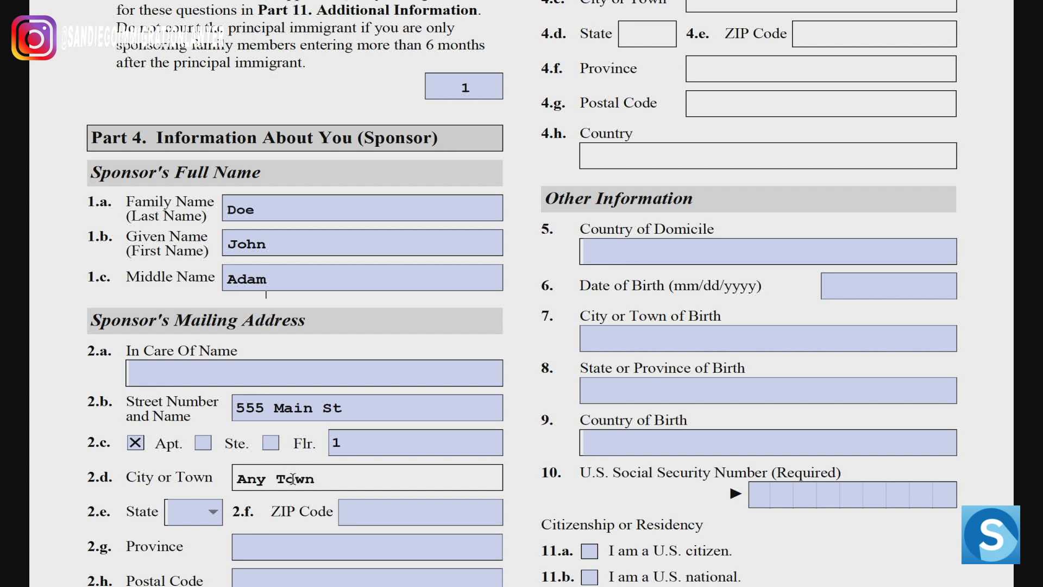
pyautogui.press('Tab')
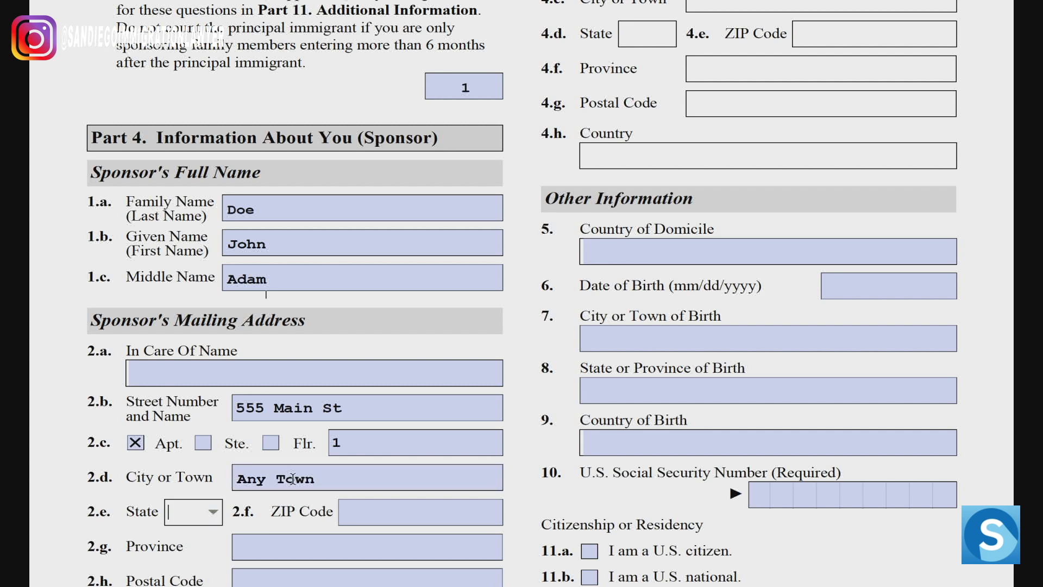
pyautogui.scroll(1, 205, 548)
pyautogui.scroll(-4, 205, 543)
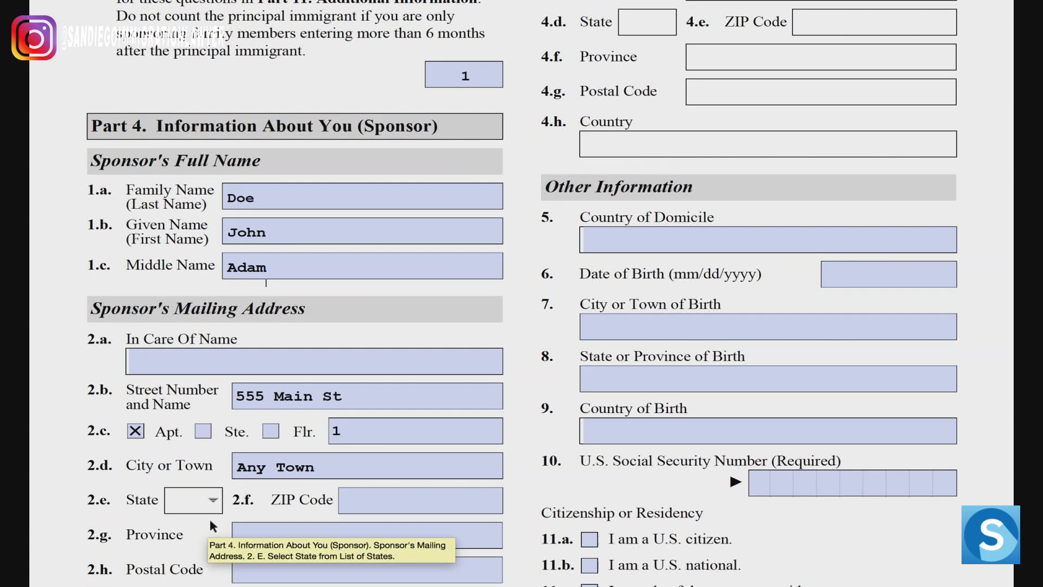
pyautogui.scroll(-1, 207, 499)
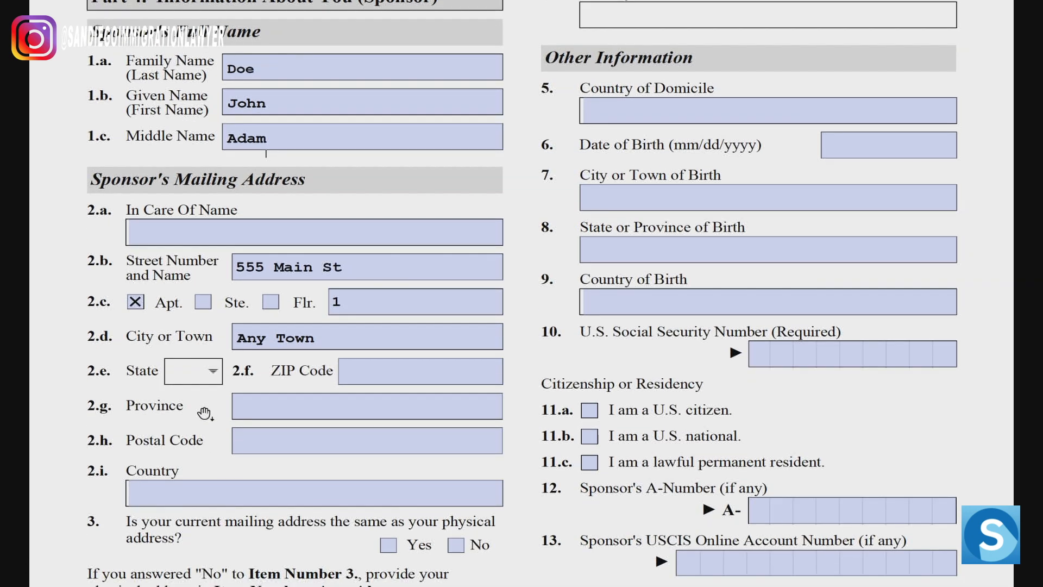
pyautogui.click(217, 378)
pyautogui.scroll(1, 200, 445)
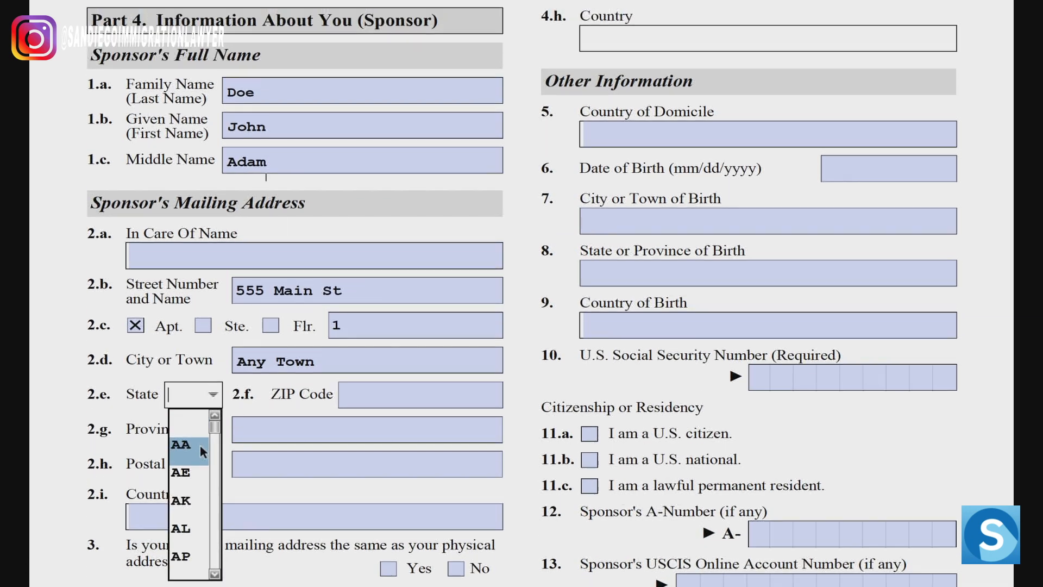
pyautogui.click(215, 574)
pyautogui.click(215, 573)
pyautogui.click(215, 574)
pyautogui.click(215, 574)
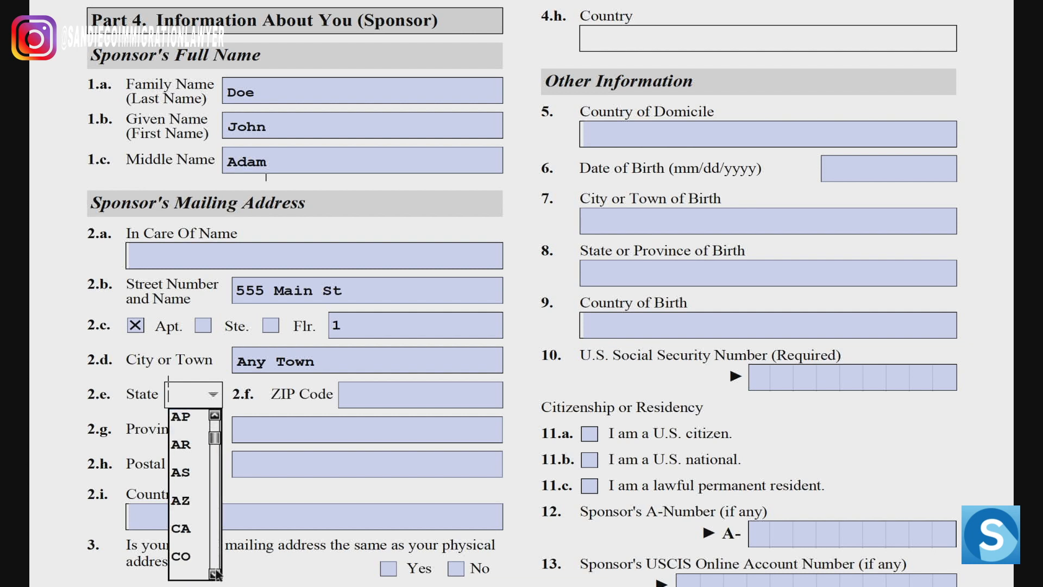
pyautogui.click(192, 535)
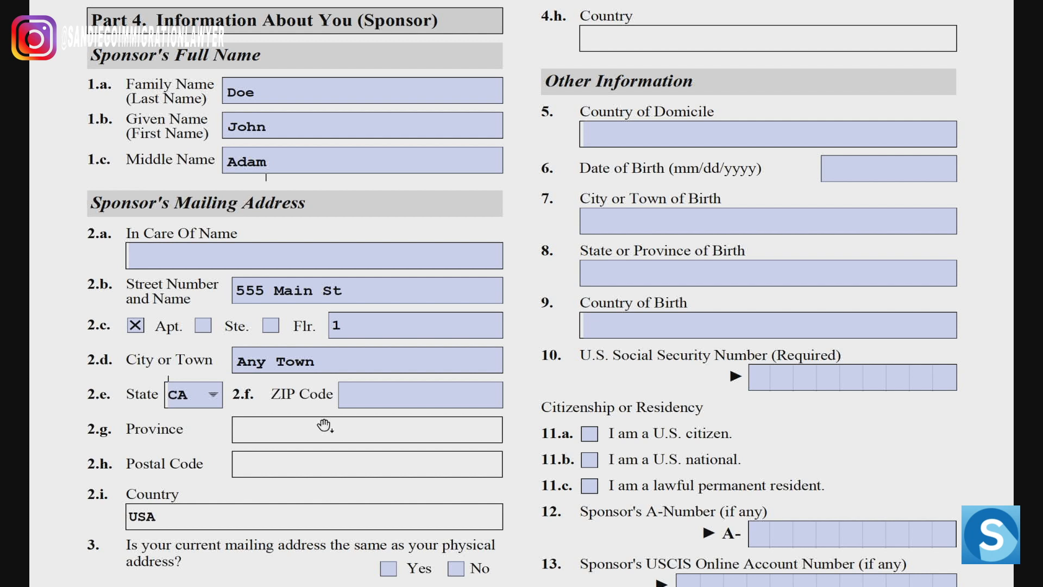
# Enter the mailing address's ZIP code and answer Yes to item 3 on the physical address being the same.
pyautogui.click(363, 398)
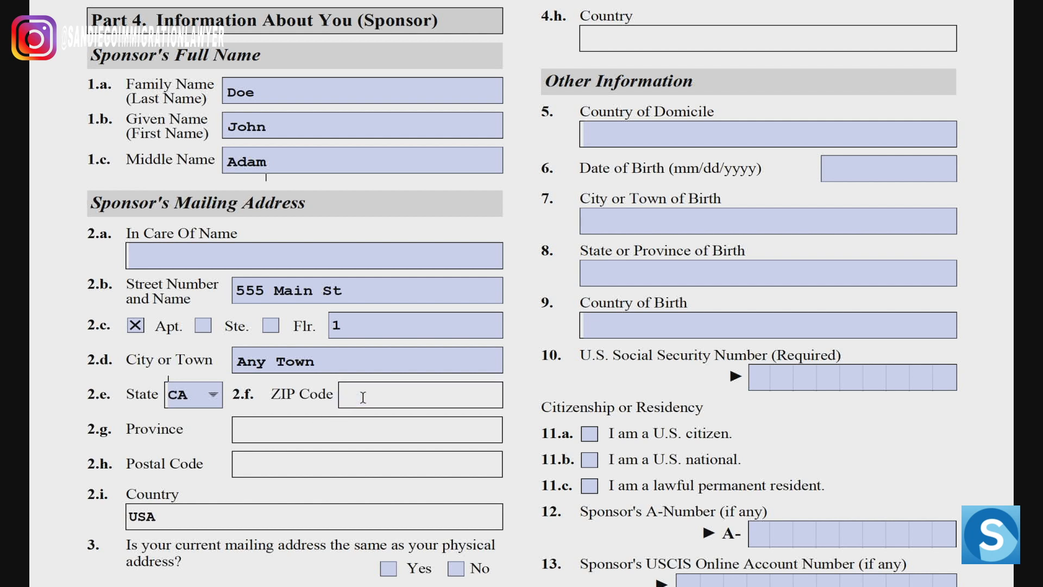
pyautogui.write('92000')
pyautogui.scroll(-1, 508, 524)
pyautogui.scroll(-1, 510, 523)
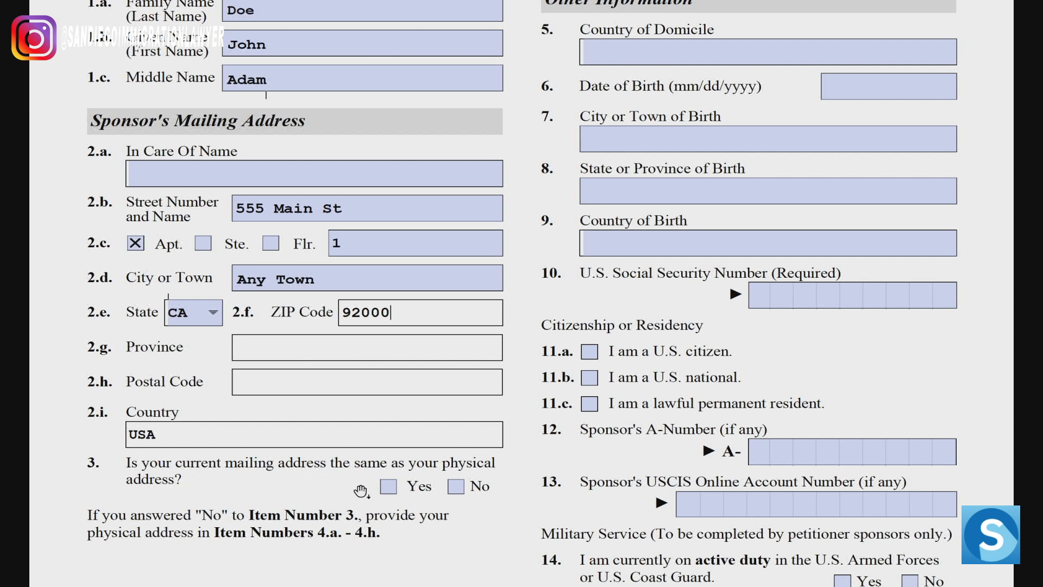
pyautogui.click(390, 488)
# Leave the sponsor's physical address blank and enter USA as the country of domicile in item 5.
pyautogui.scroll(-2, 598, 298)
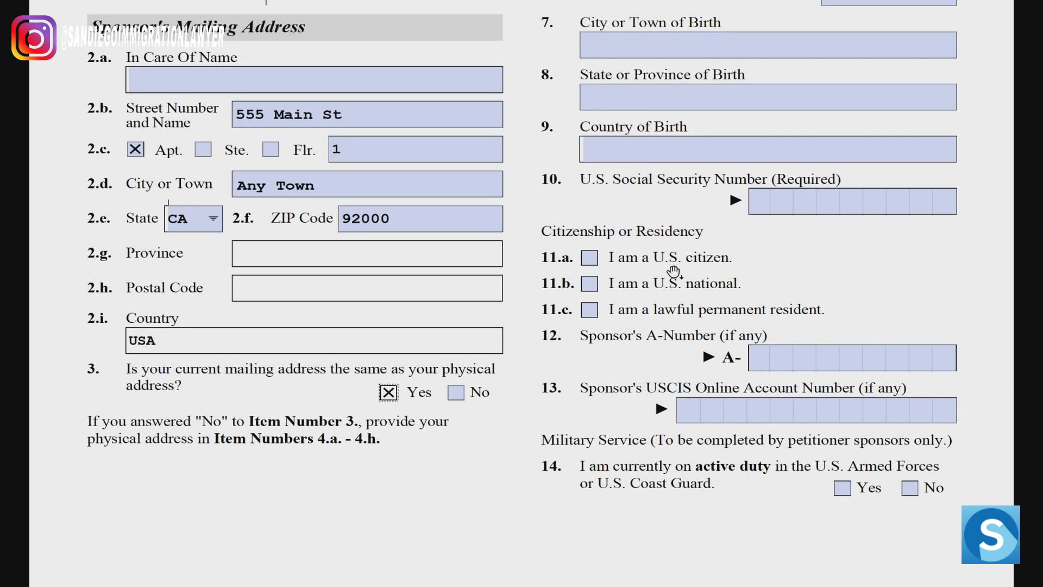
pyautogui.click(693, 146)
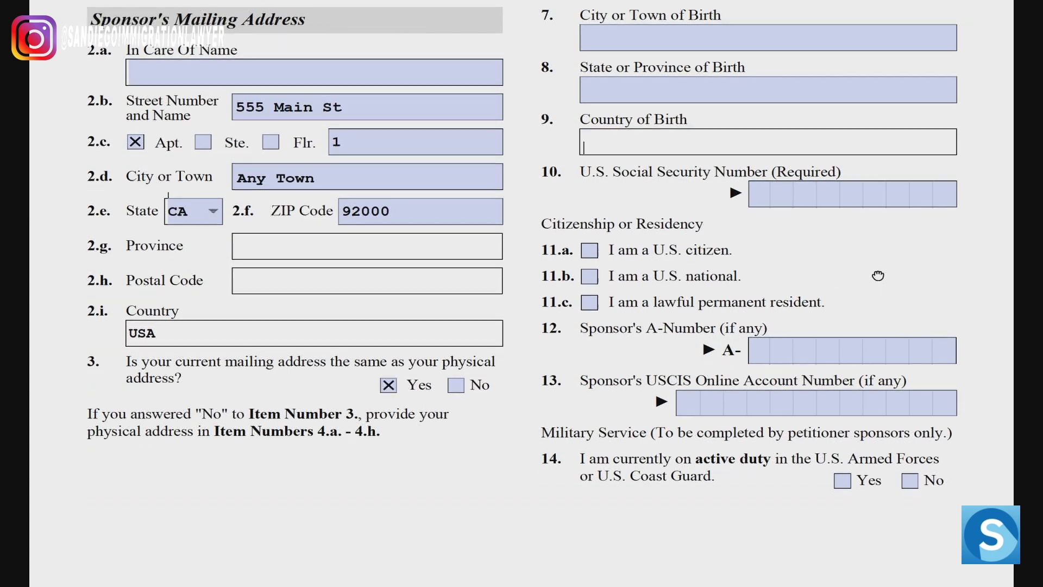
pyautogui.scroll(3, 875, 275)
pyautogui.scroll(3, 967, 247)
pyautogui.scroll(4, 967, 250)
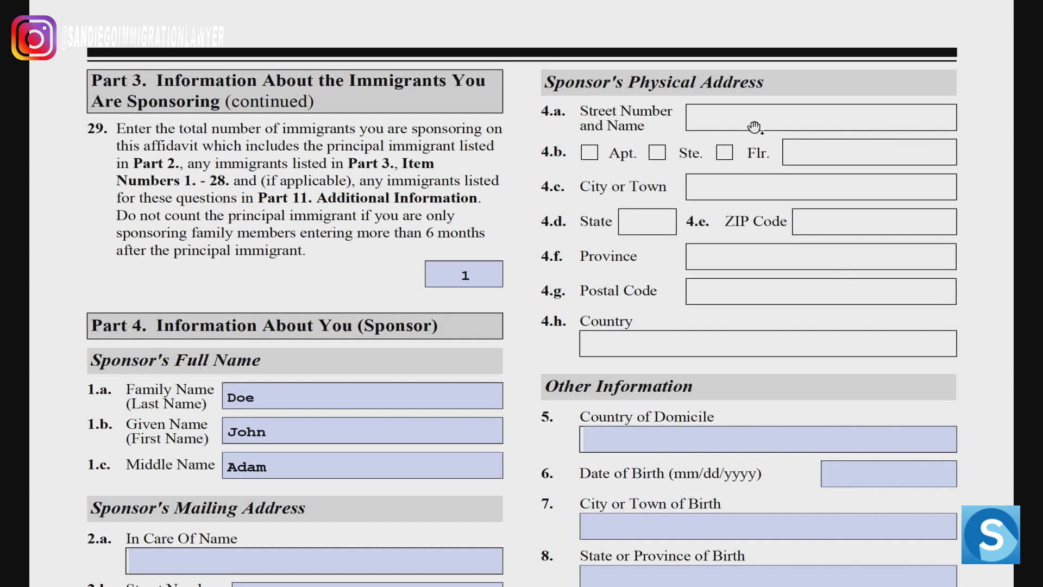
pyautogui.scroll(-3, 753, 130)
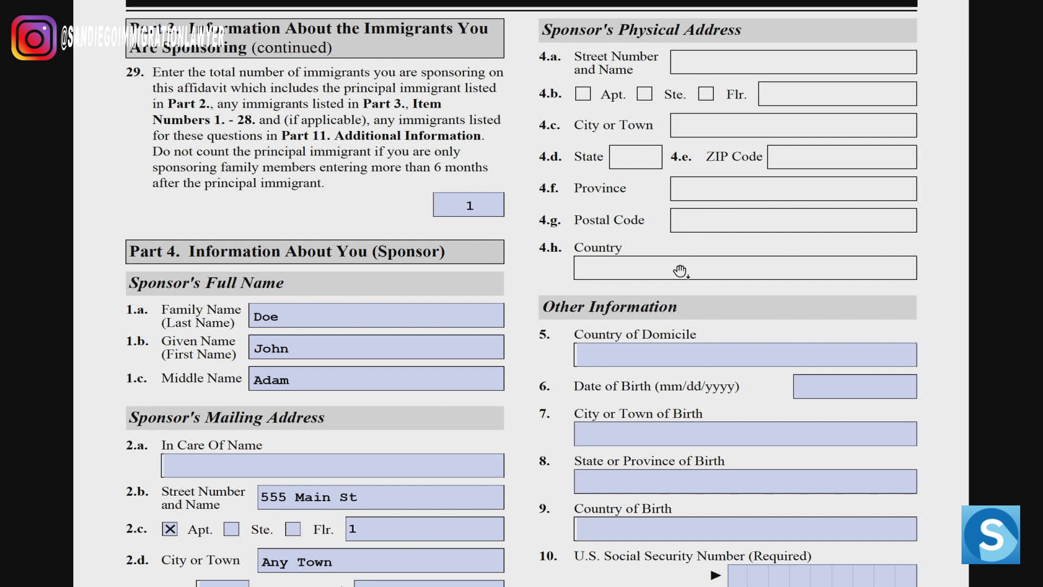
pyautogui.moveTo(938, 340); pyautogui.dragTo(934, 181)
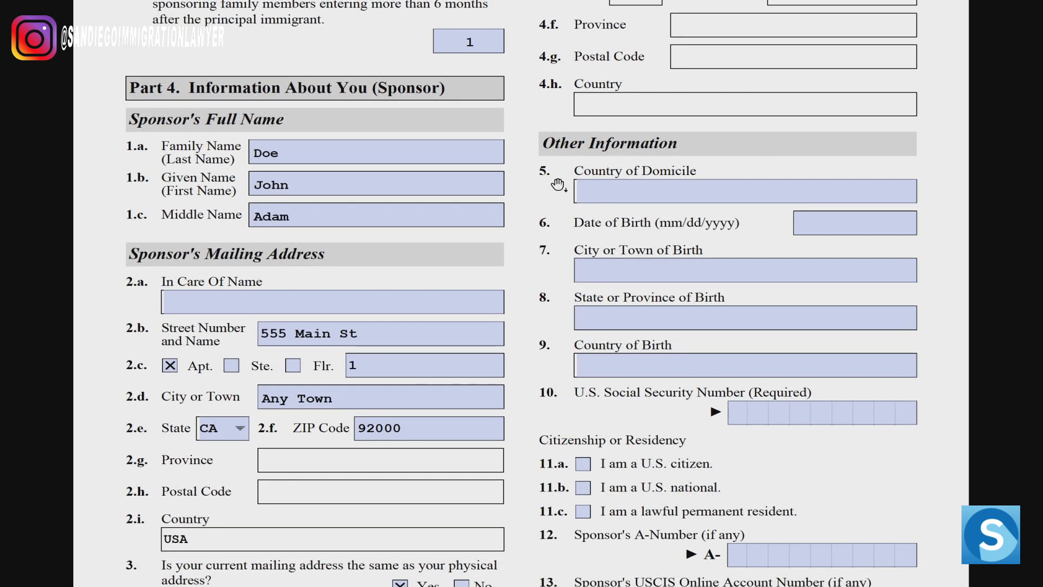
pyautogui.click(598, 187)
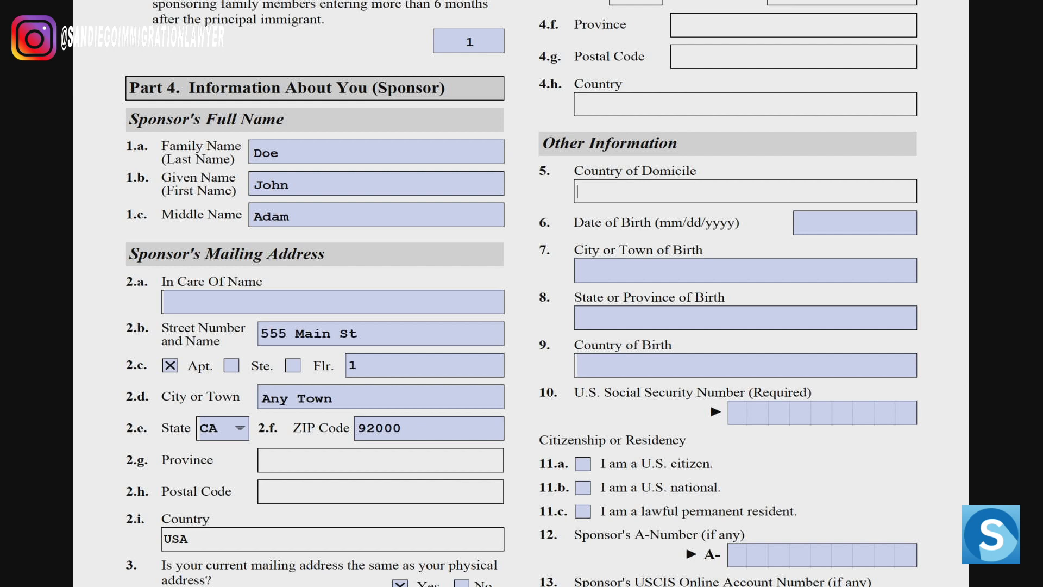
pyautogui.write('Uni')
pyautogui.press('BackSpace')
pyautogui.press('BackSpace')
pyautogui.write('SA')
# Fill in the sponsor's date of birth in item 6.
pyautogui.click(800, 227)
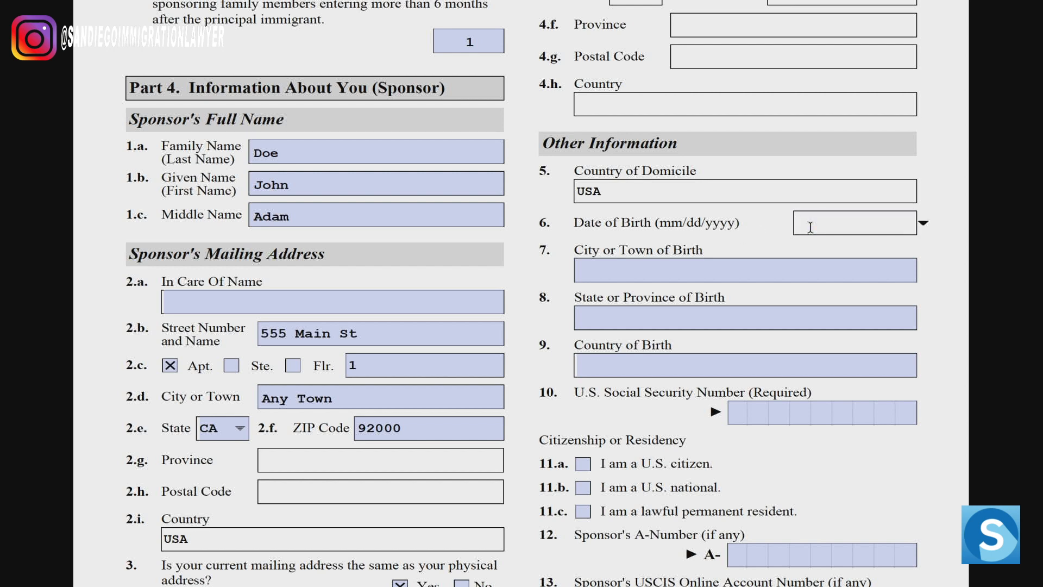
pyautogui.write('01/')
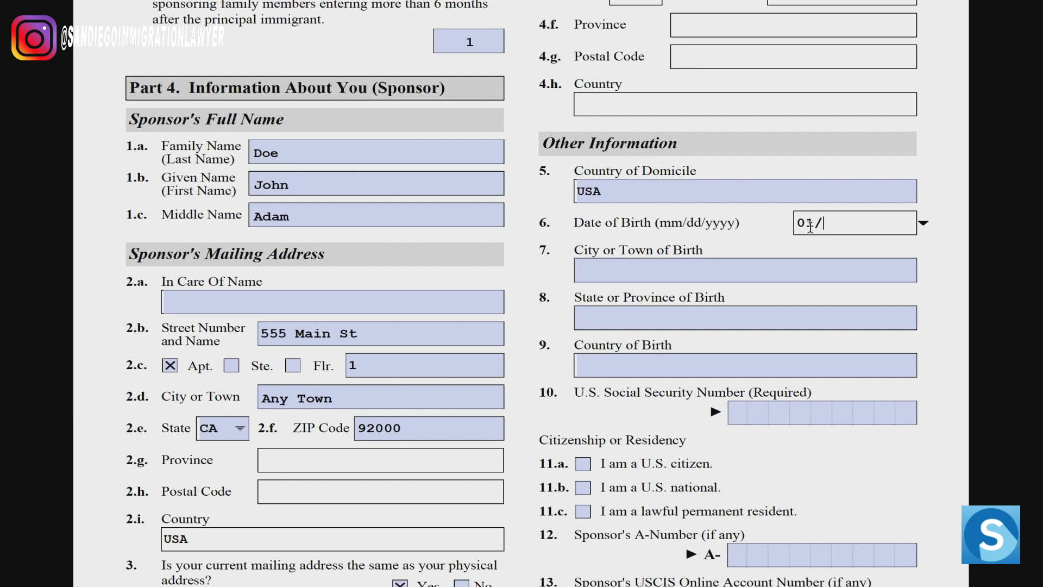
pyautogui.write('01/1992')
# Enter the sponsor's city or town of birth, with California as the state and USA as the country of birth.
pyautogui.click(692, 261)
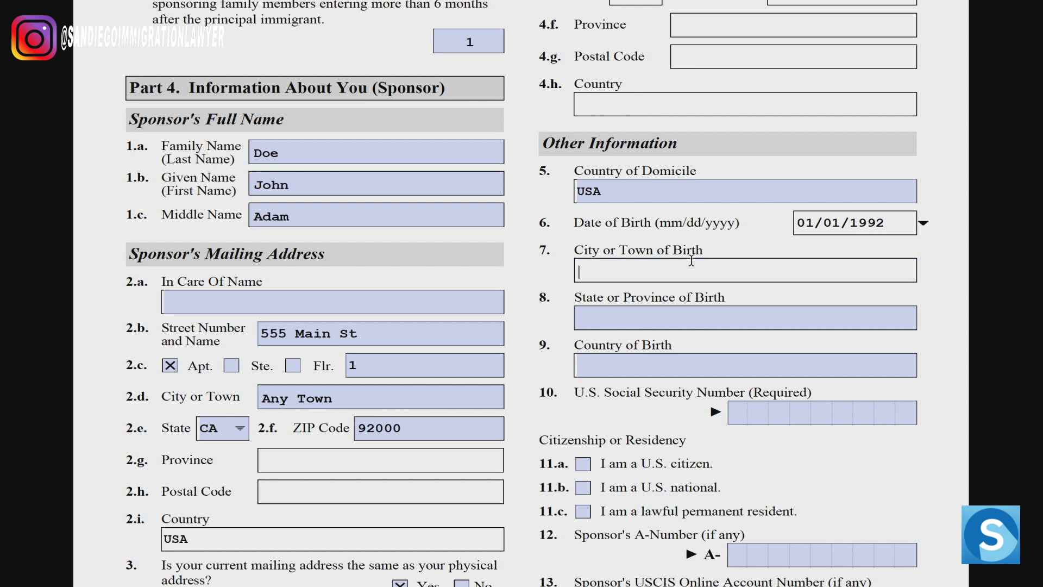
pyautogui.write('A')
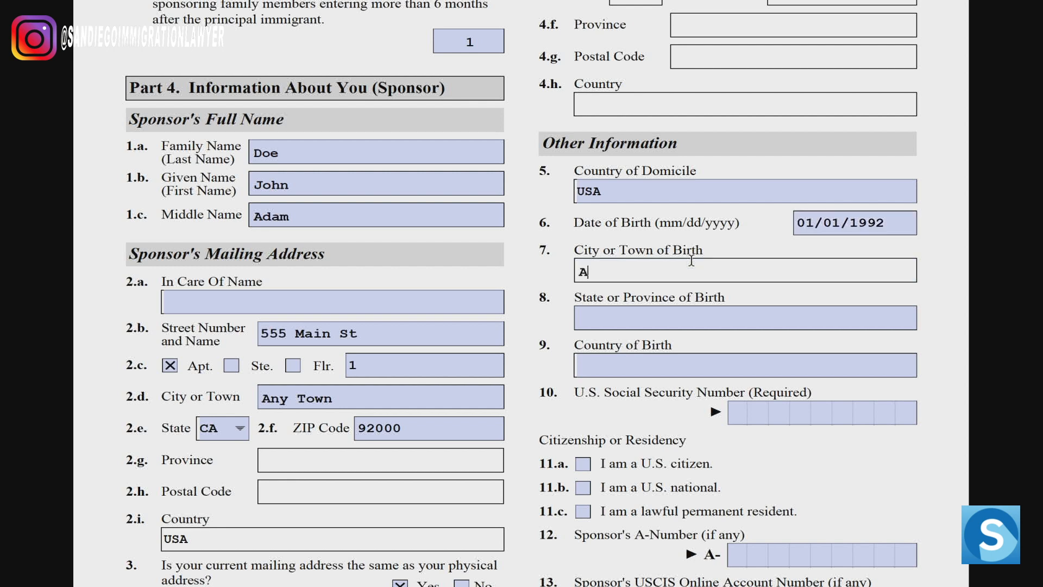
pyautogui.write('ny Town')
pyautogui.press('Tab')
pyautogui.write('California')
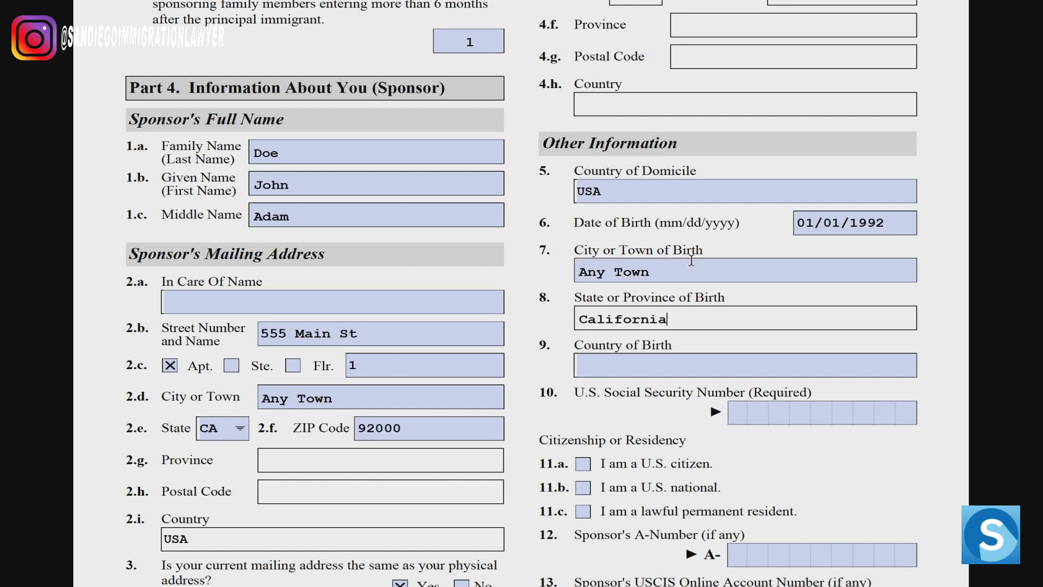
pyautogui.press('Tab')
pyautogui.write('U')
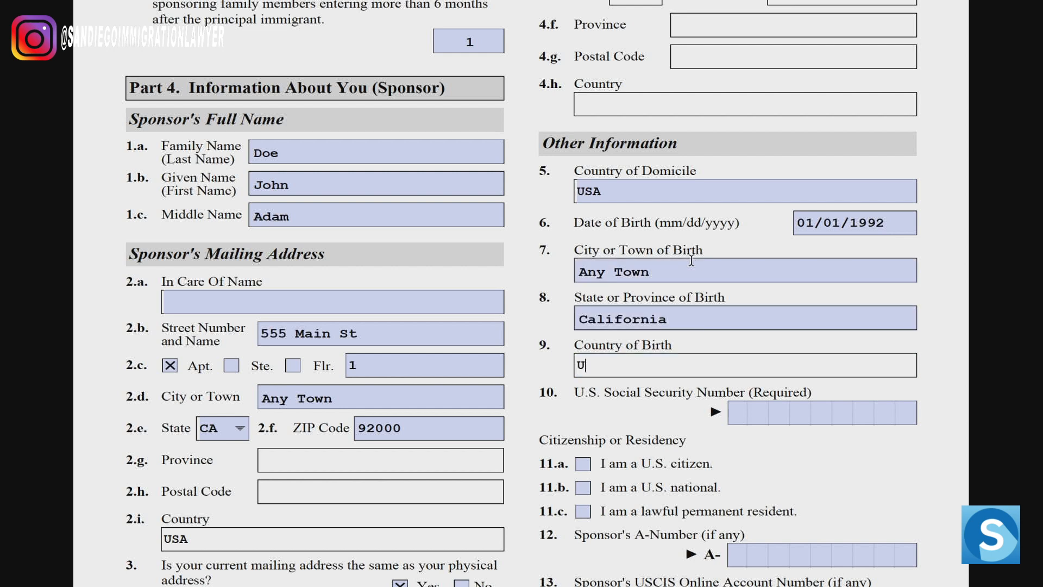
pyautogui.write('SA')
# Enter the sponsor's U.S. Social Security number in item 10 and mark the sponsor as a U.S. citizen in item 11.a.
pyautogui.press('Tab')
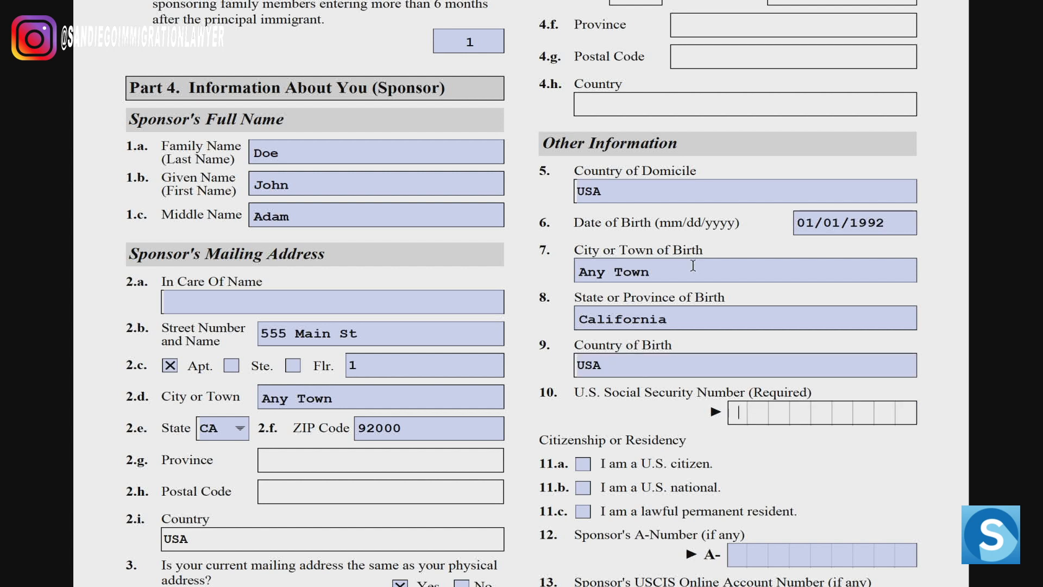
pyautogui.write('111223333')
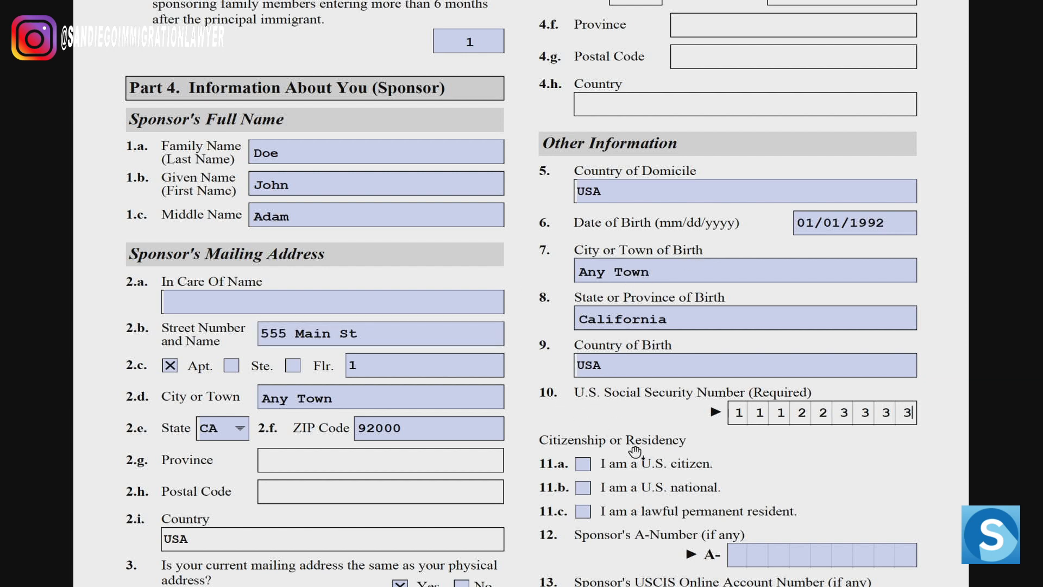
pyautogui.scroll(1, 641, 438)
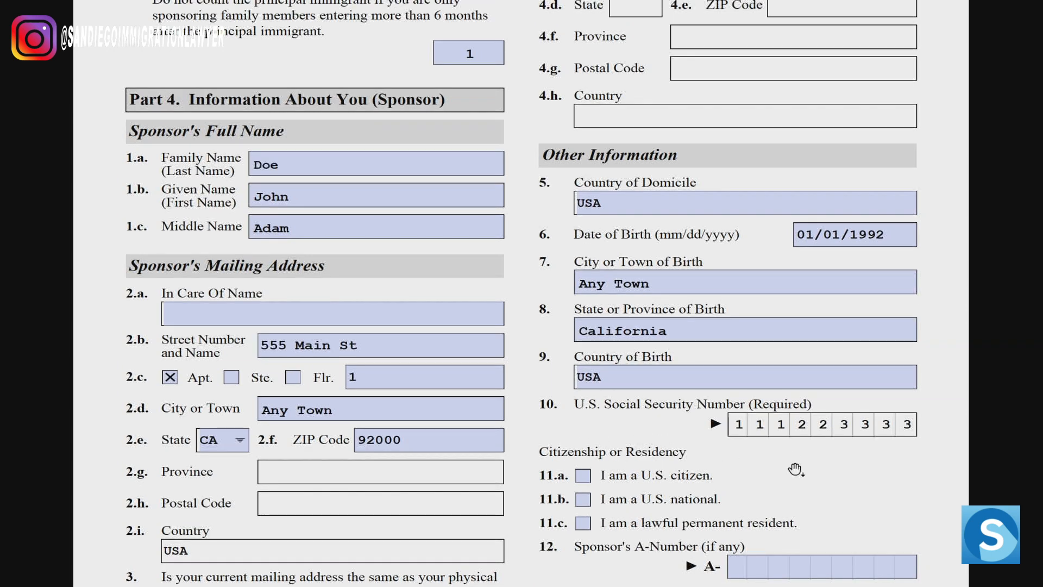
pyautogui.scroll(-2, 795, 470)
pyautogui.scroll(-4, 775, 414)
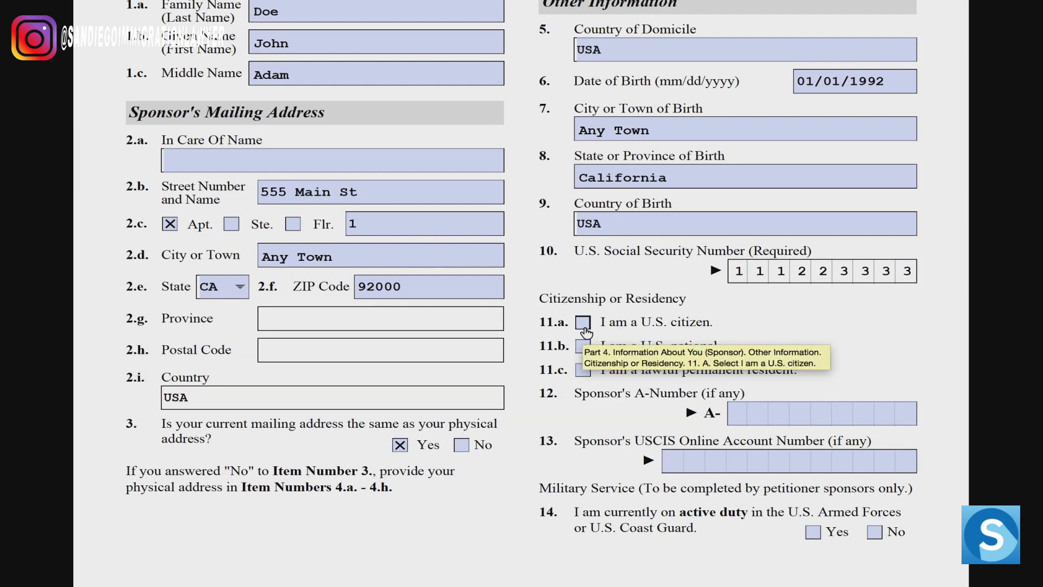
pyautogui.click(584, 326)
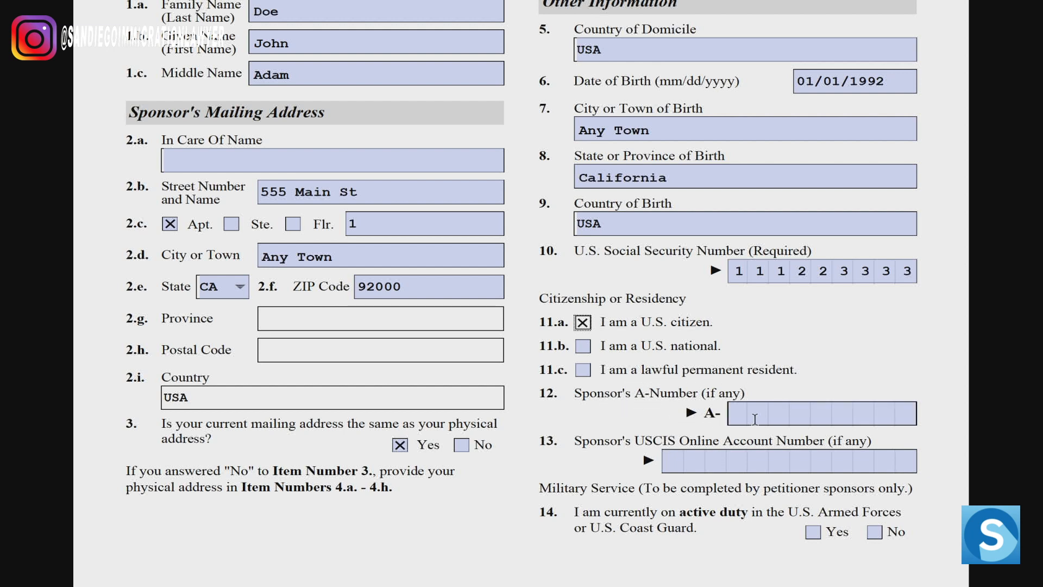
pyautogui.moveTo(936, 440); pyautogui.dragTo(925, 300)
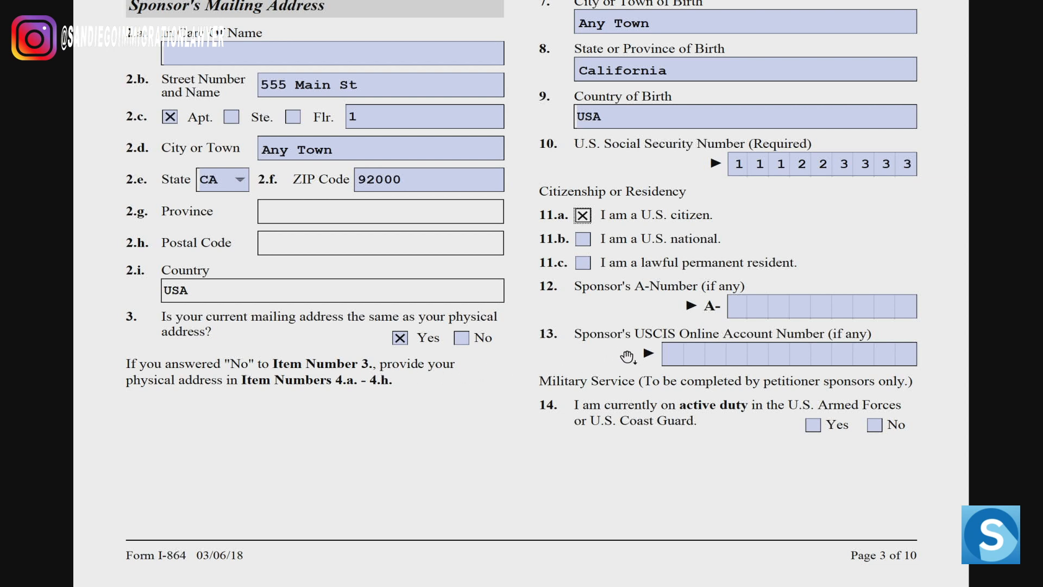
# Leave the sponsor's USCIS Online Account Number blank and answer Yes to active duty in item 14.
pyautogui.click(668, 360)
pyautogui.click(815, 427)
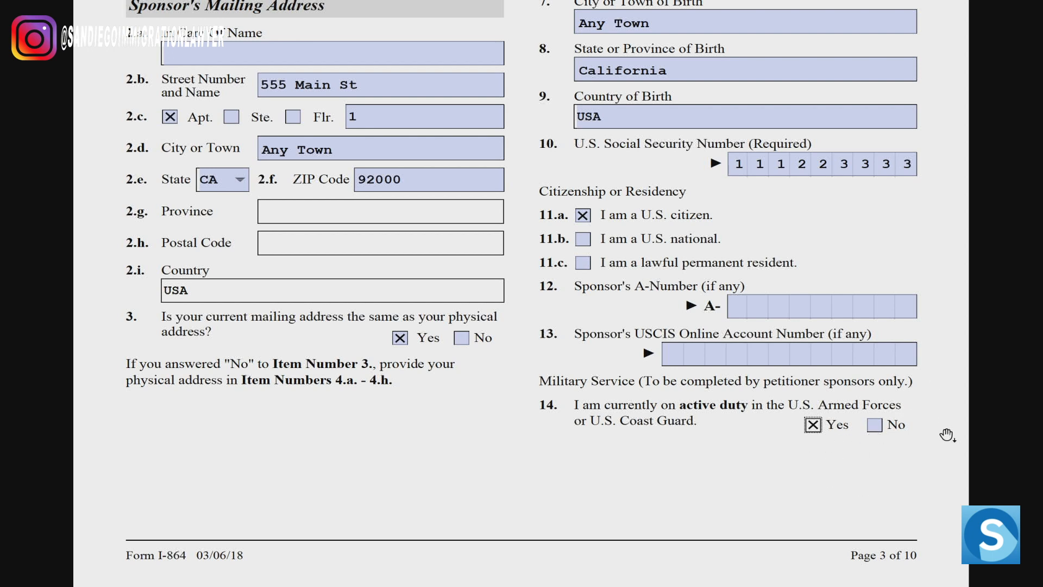
# In Part 5, enter 1 for dependent children in item 4 and leave the spouse count in item 3 blank.
pyautogui.scroll(-5, 945, 451)
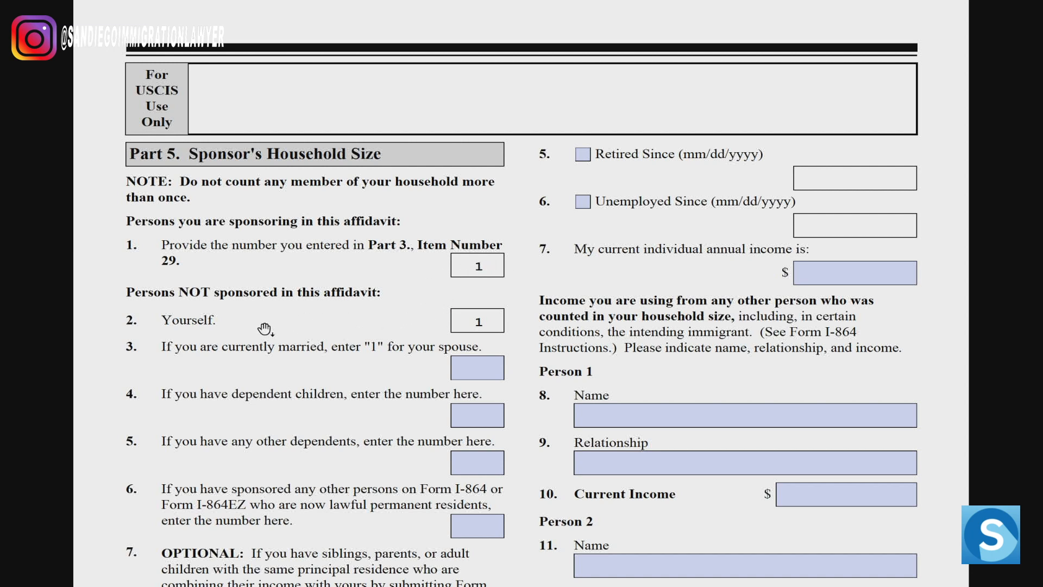
pyautogui.moveTo(517, 414); pyautogui.dragTo(528, 301)
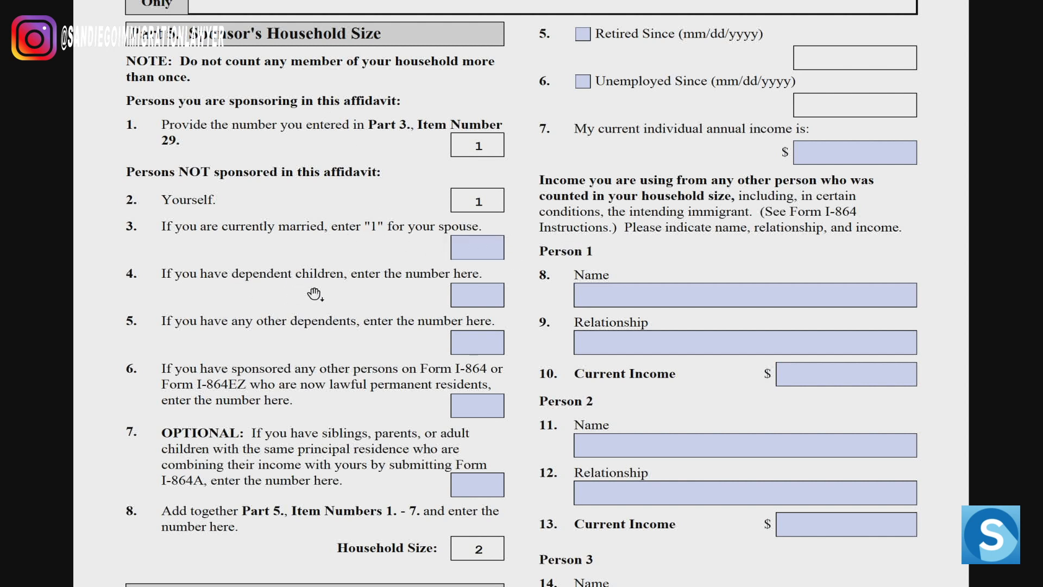
pyautogui.click(478, 296)
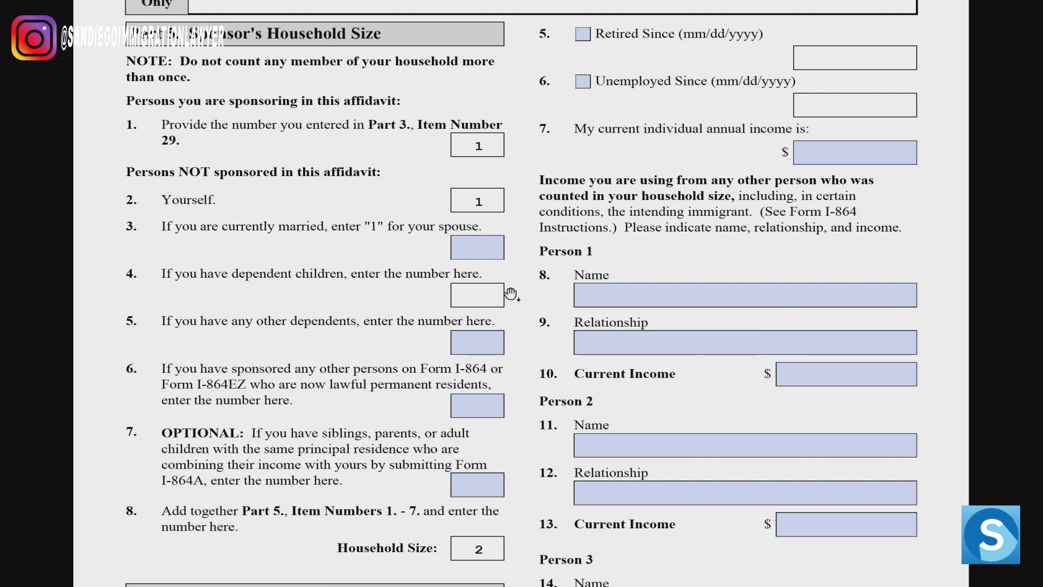
pyautogui.write('1')
pyautogui.scroll(-1, 506, 381)
pyautogui.click(491, 194)
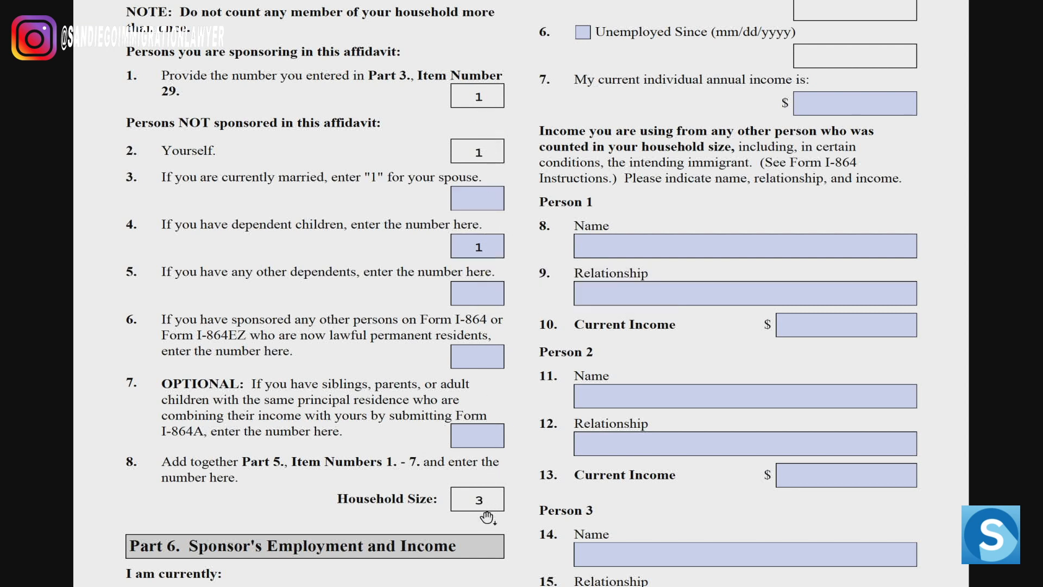
# In Part 6, mark the sponsor as employed as a Petty Officer First Class and enter US Navy as Employer 1.
pyautogui.moveTo(531, 519); pyautogui.dragTo(526, 284)
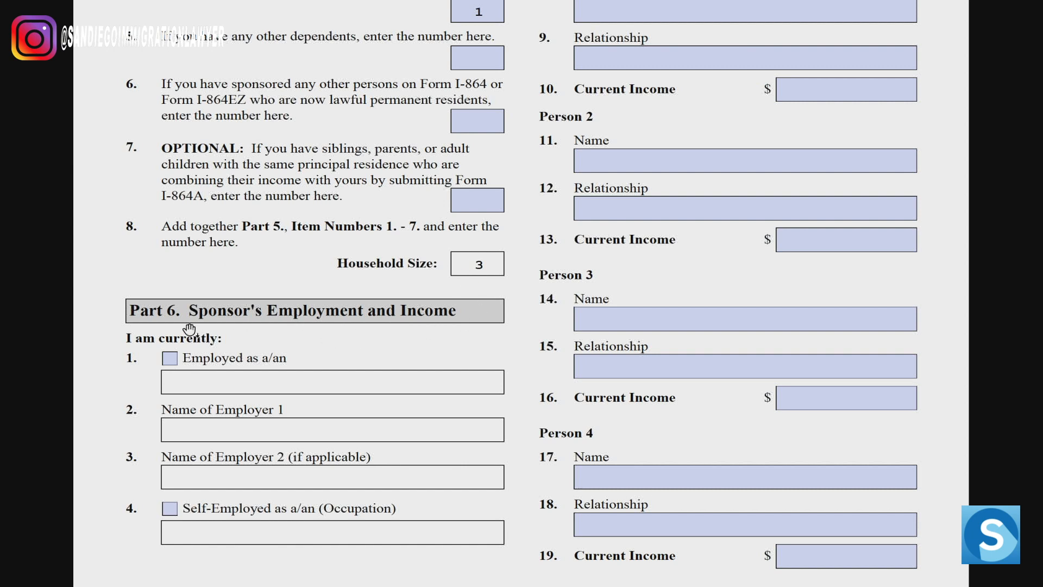
pyautogui.click(170, 359)
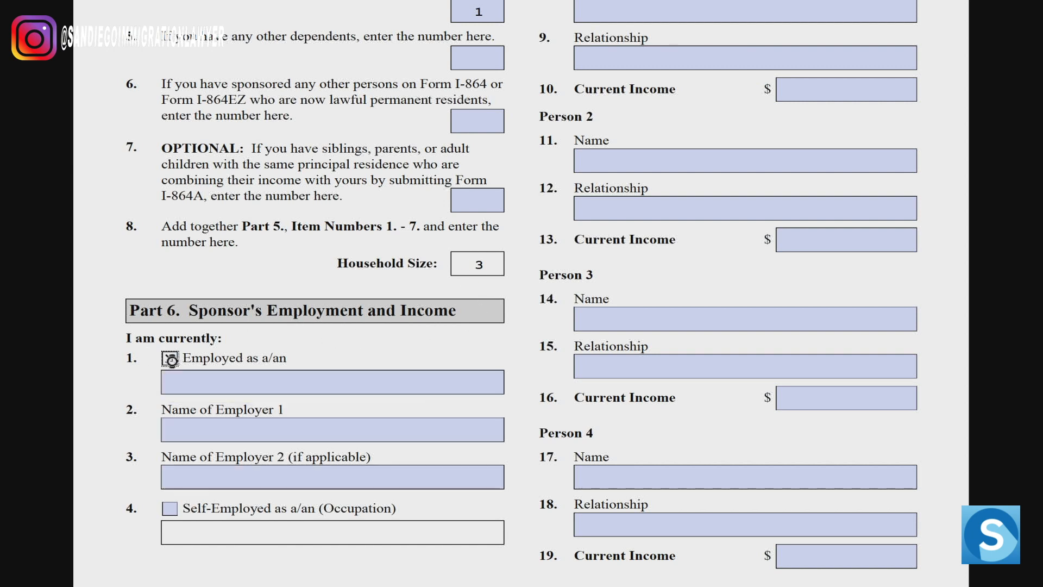
pyautogui.click(177, 380)
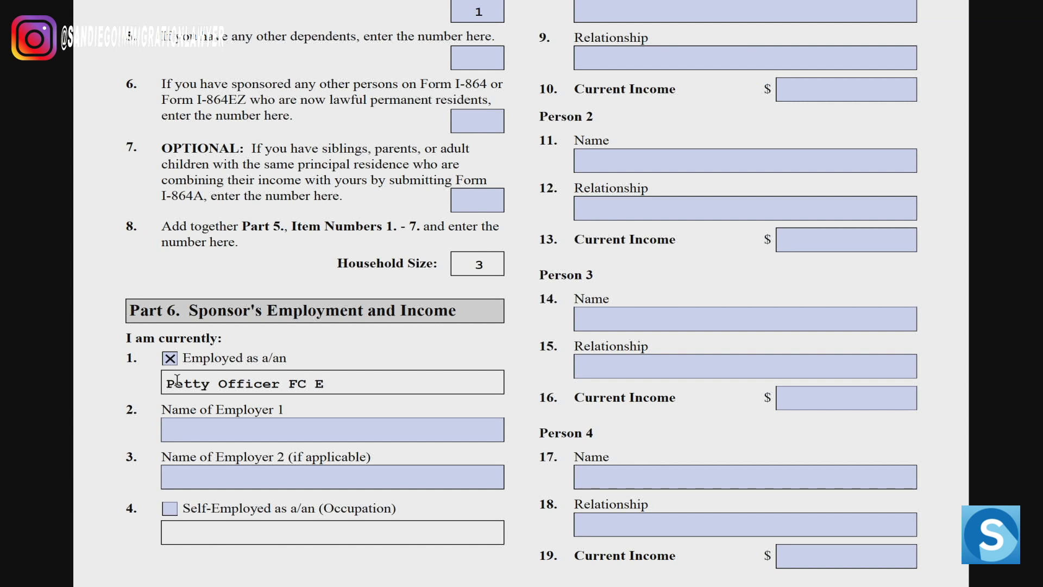
pyautogui.write('-')
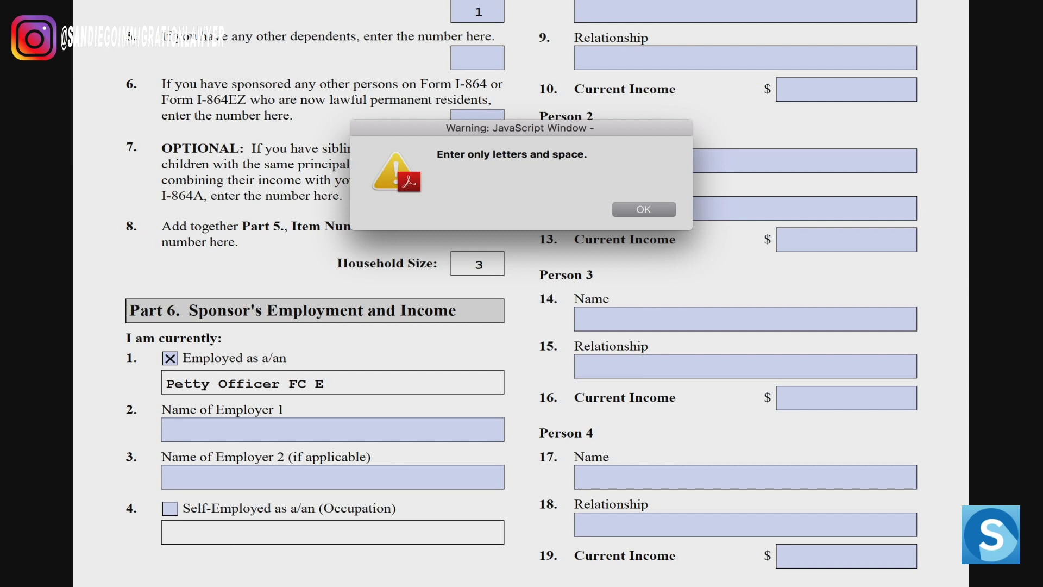
pyautogui.press('Return')
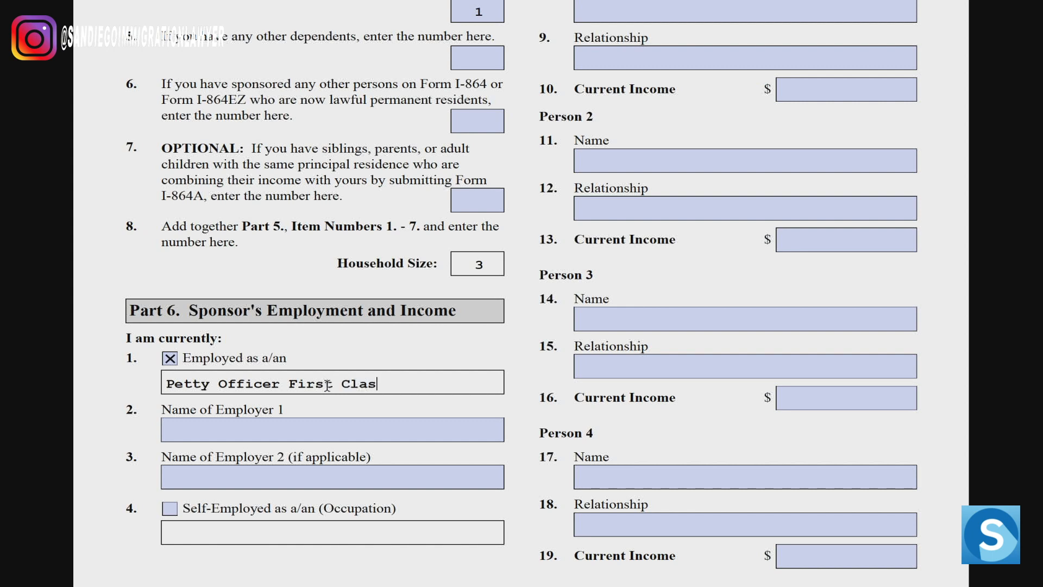
pyautogui.press('Tab')
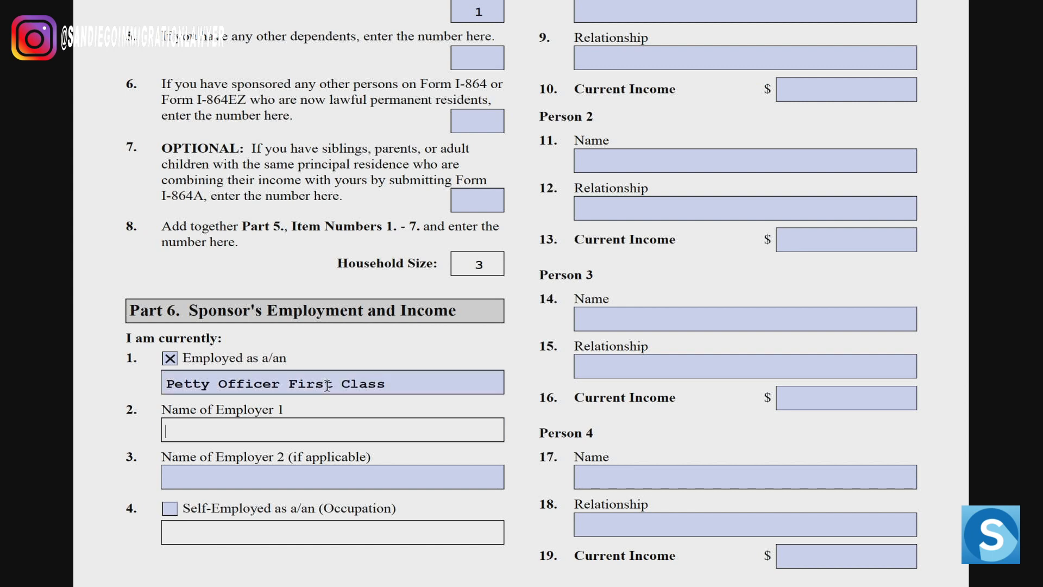
pyautogui.write('U.')
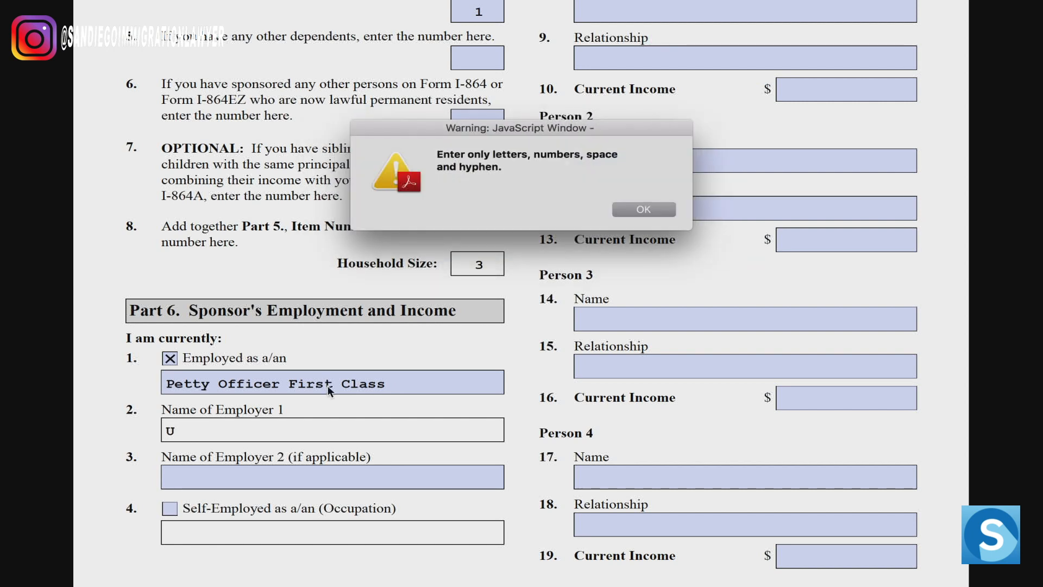
pyautogui.press('Return')
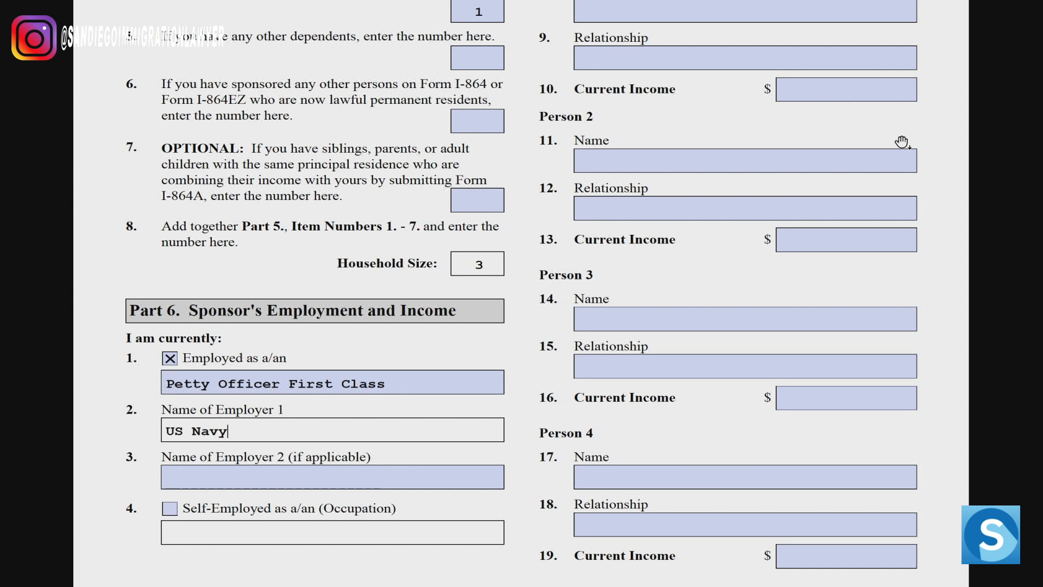
# Enter 47328 as the sponsor's current individual annual income in Part 6, item 7.
pyautogui.moveTo(957, 89); pyautogui.dragTo(936, 392)
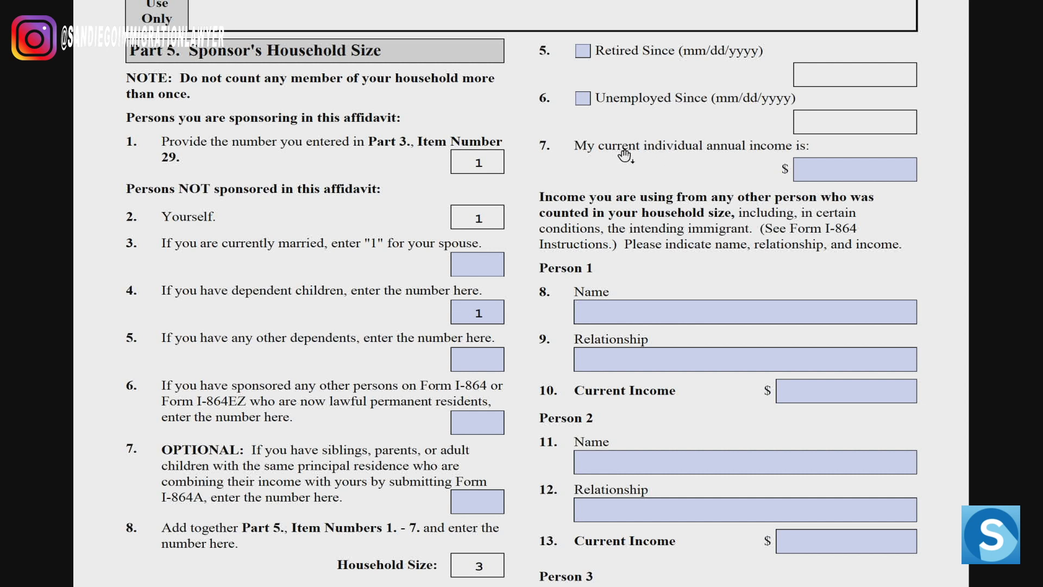
pyautogui.click(809, 164)
pyautogui.click(810, 168)
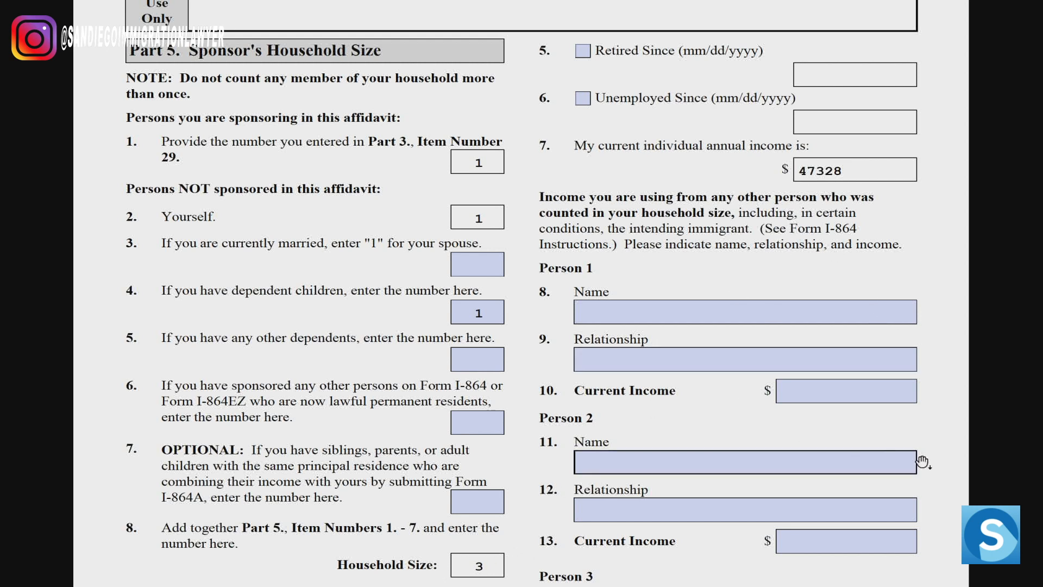
# Leave the additional household income entries blank and answer Yes in item 23.a about filing federal tax returns for the three most recent years.
pyautogui.moveTo(955, 496); pyautogui.dragTo(963, 433)
pyautogui.moveTo(953, 400); pyautogui.dragTo(906, 176)
pyautogui.scroll(-1, 962, 356)
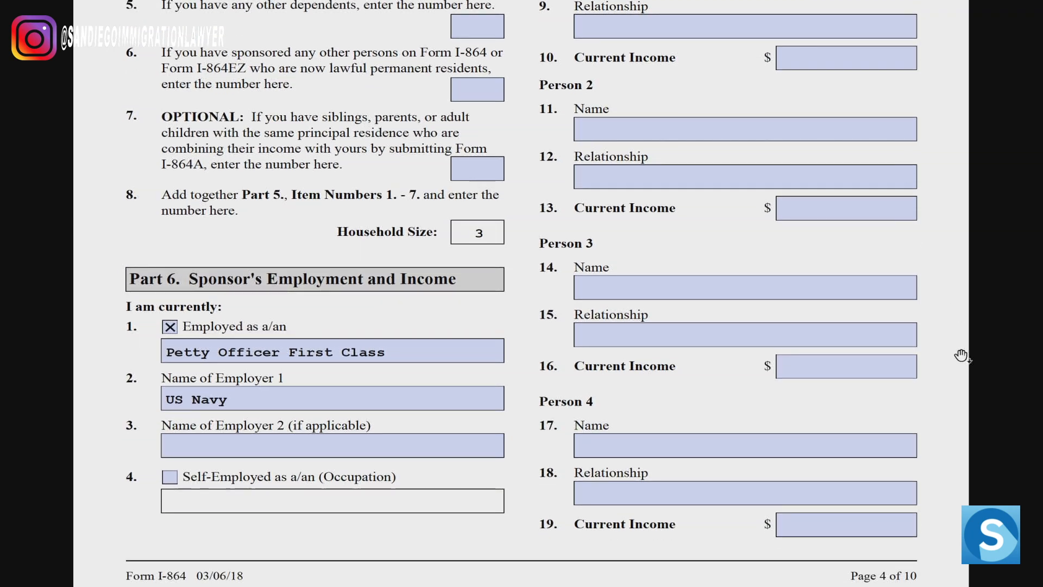
pyautogui.scroll(-1, 920, 334)
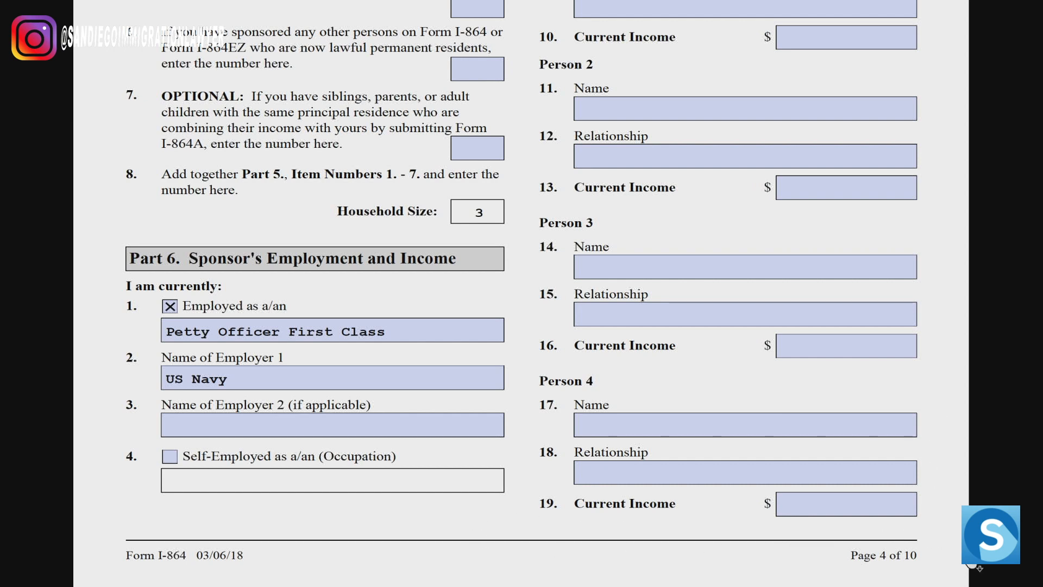
pyautogui.scroll(-3, 975, 565)
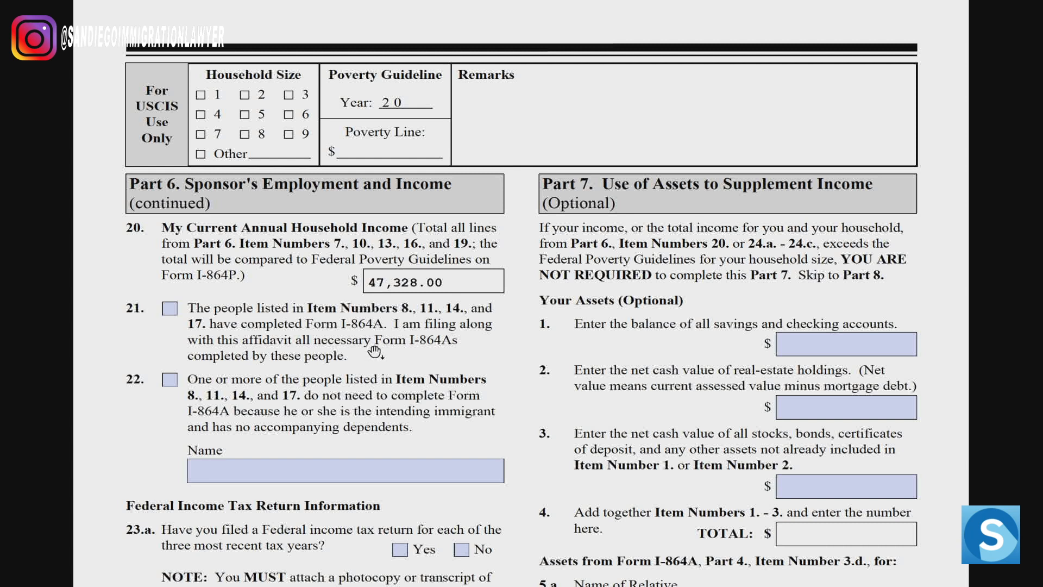
pyautogui.moveTo(520, 482); pyautogui.dragTo(523, 165)
pyautogui.moveTo(536, 366); pyautogui.dragTo(526, 259)
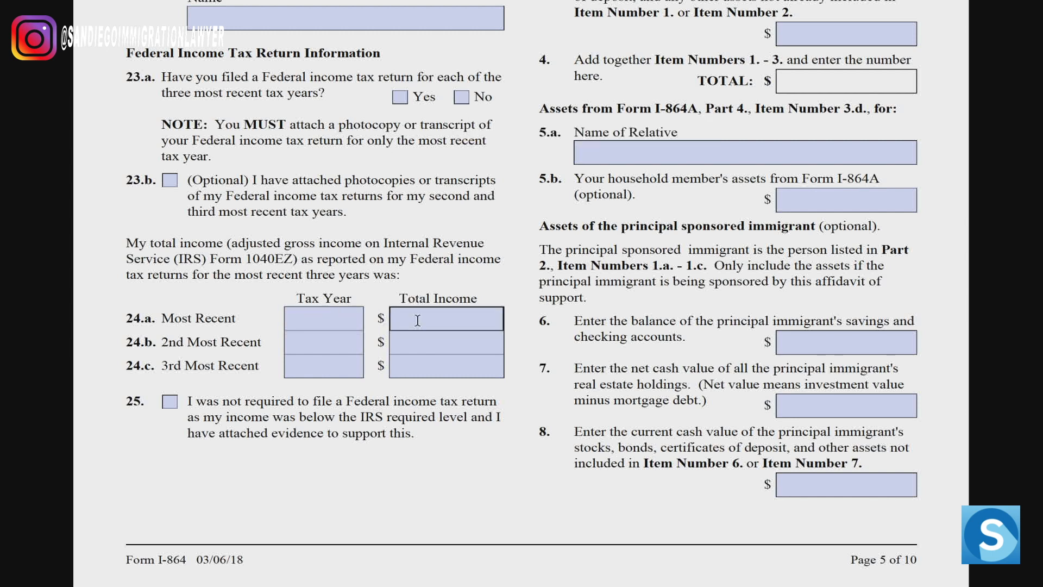
pyautogui.click(401, 99)
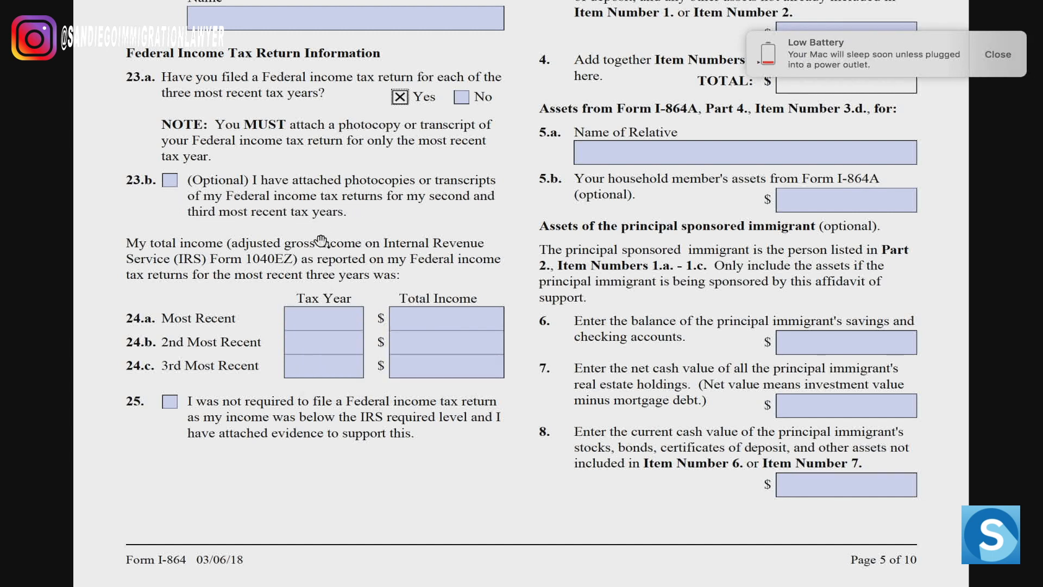
# Enter 2018 as the most recent tax year in item 24.a, with a total income of 83,445.00.
pyautogui.click(307, 321)
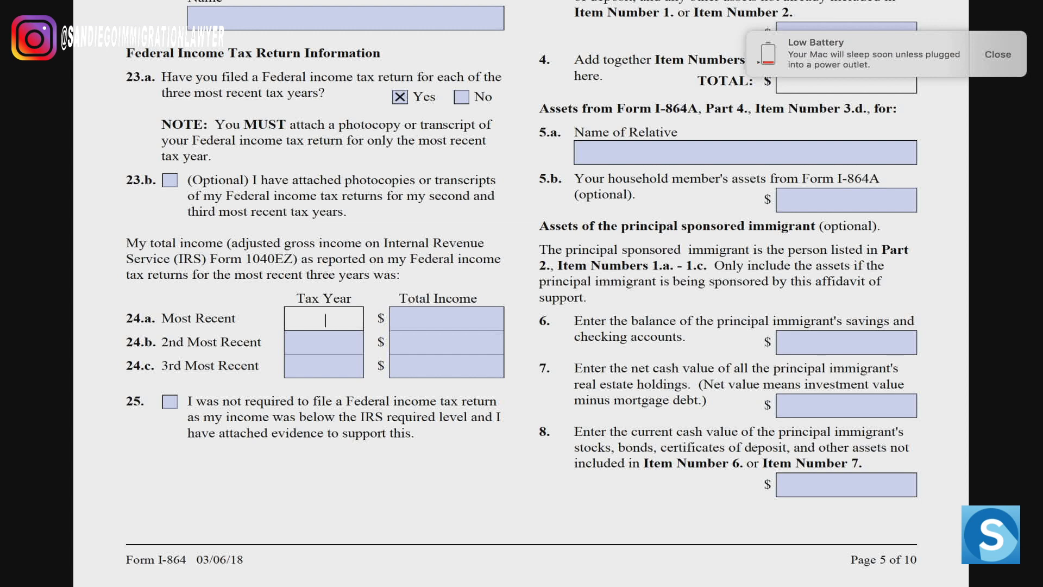
pyautogui.write('2018')
pyautogui.press('Tab')
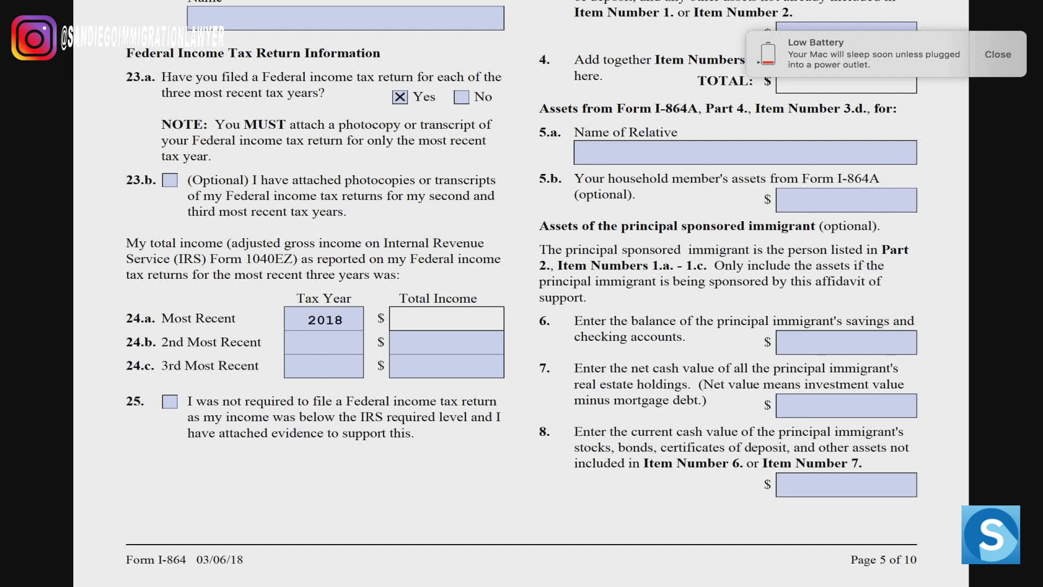
pyautogui.write('83,445.00')
pyautogui.press('Tab')
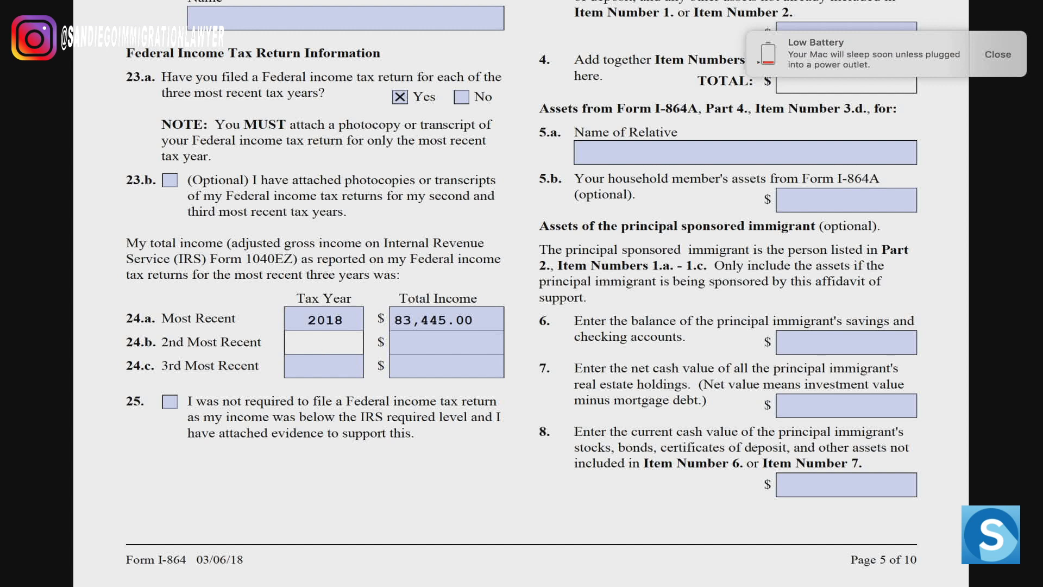
# Enter 2017 as the second most recent tax year in item 24.b, with a total income of 48,211.00.
pyautogui.write('2017')
pyautogui.press('Tab')
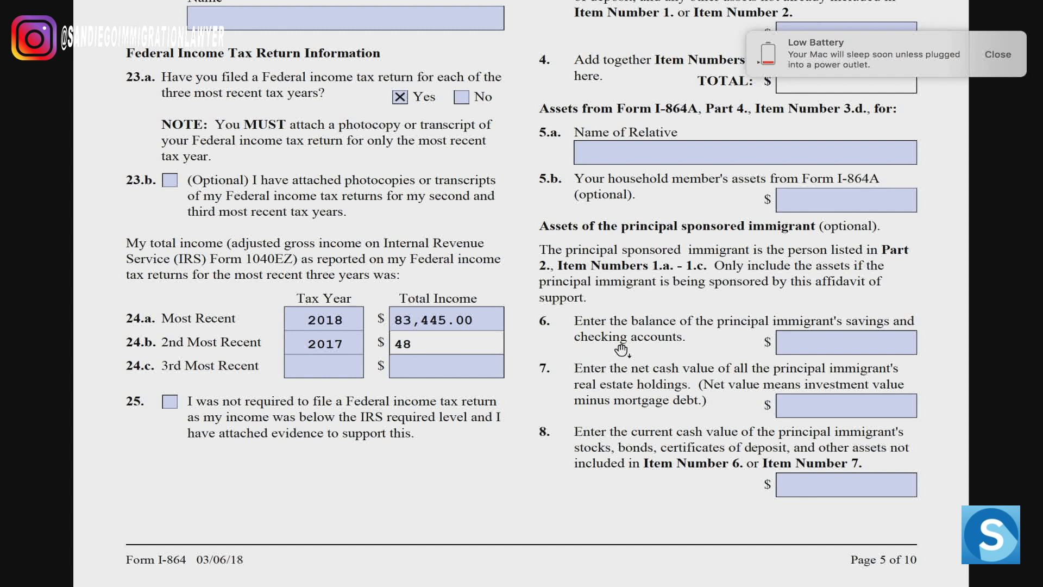
pyautogui.write('211')
pyautogui.click(323, 344)
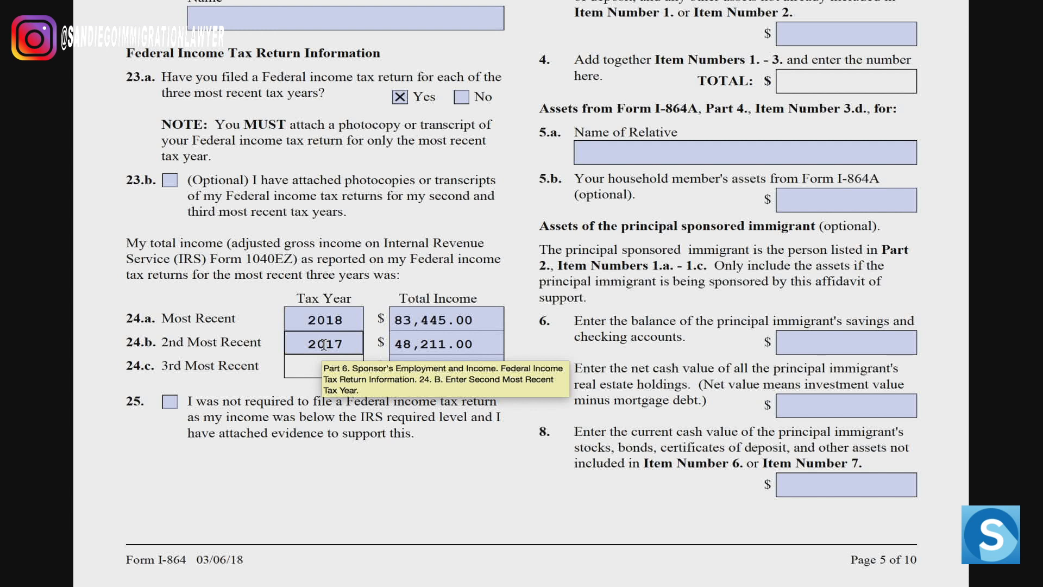
# Enter 2016 as the third most recent tax year in item 24.c, with a total income of 45,787.00.
pyautogui.write('20')
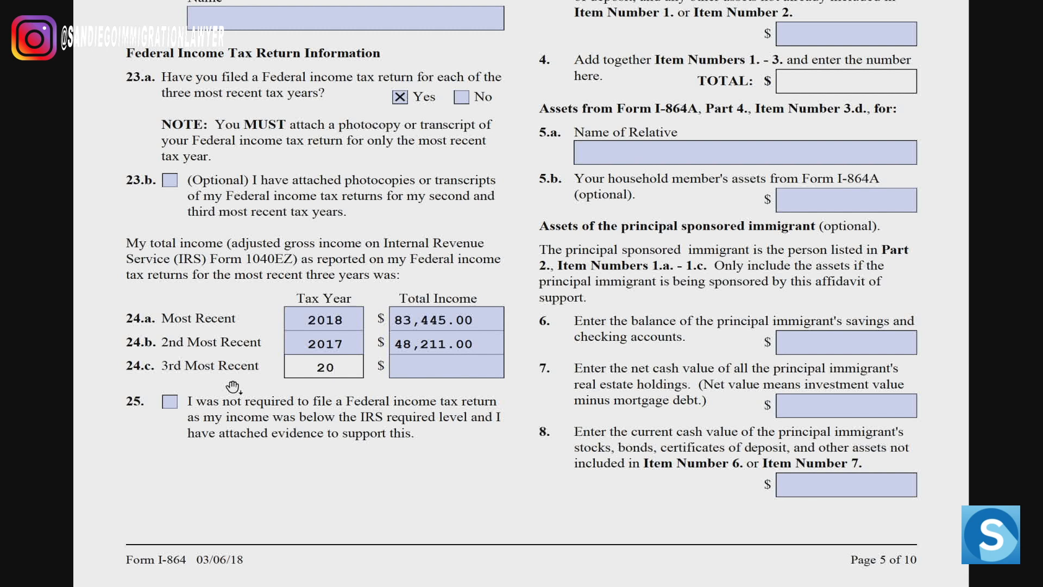
pyautogui.write('16')
pyautogui.press('Tab')
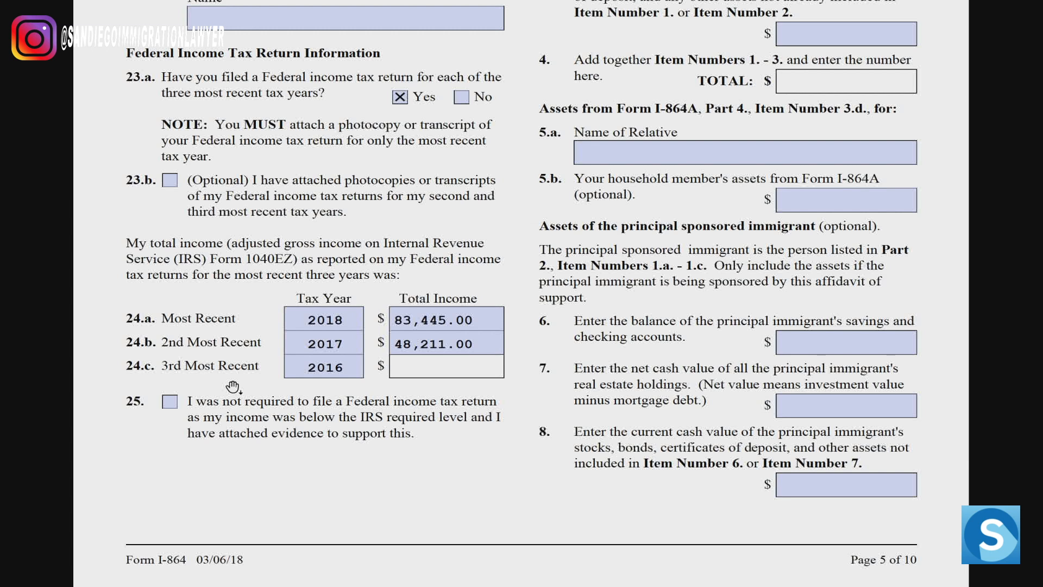
pyautogui.write('45787')
pyautogui.press('Tab')
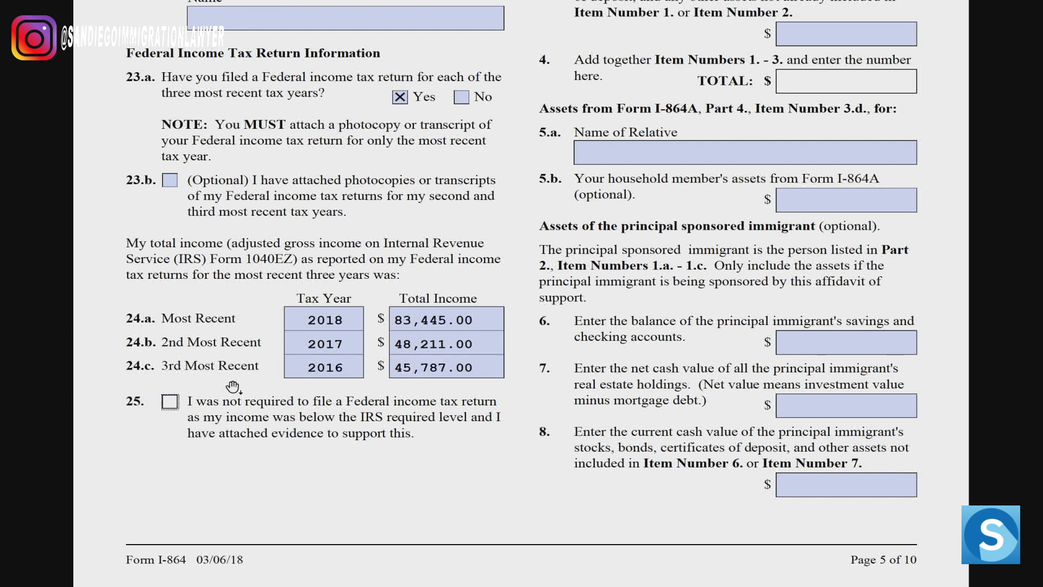
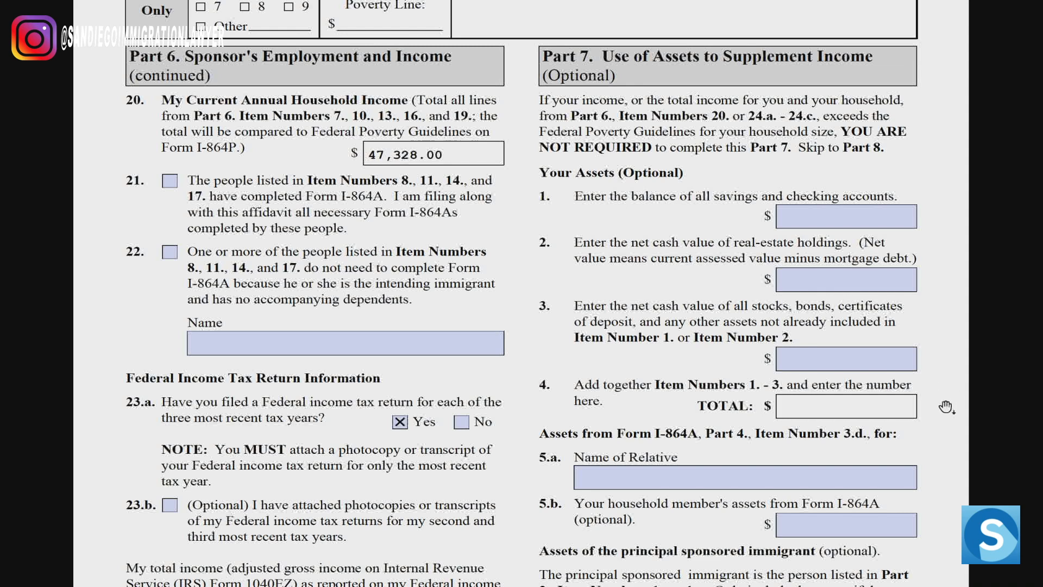
# Review the optional asset items in Part 7 and the Sponsor's Contract text in Part 8.
pyautogui.scroll(-3, 943, 409)
pyautogui.moveTo(944, 309); pyautogui.dragTo(945, 292)
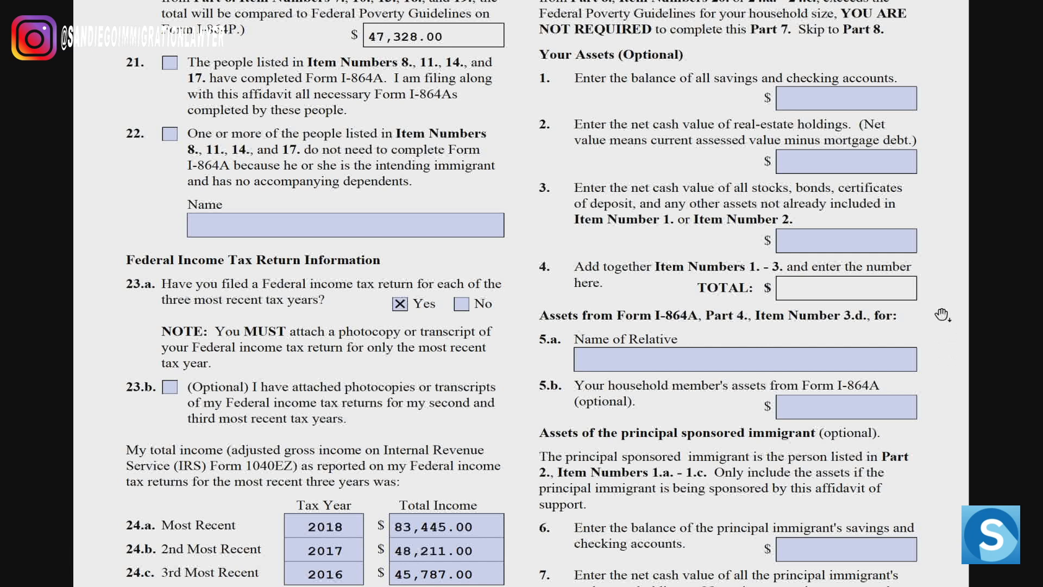
pyautogui.click(909, 351)
pyautogui.moveTo(946, 378); pyautogui.dragTo(941, 166)
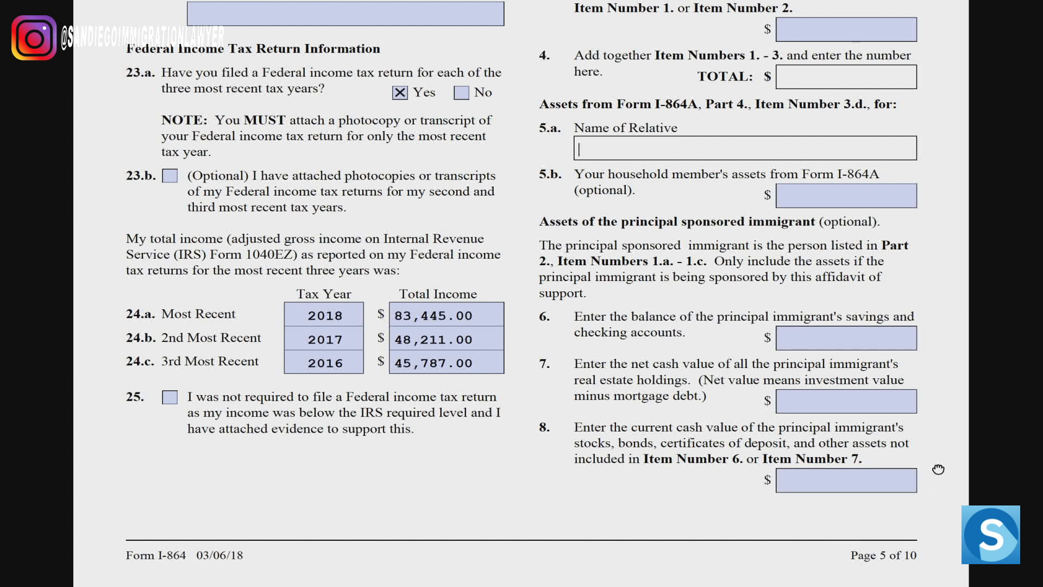
pyautogui.scroll(1, 937, 435)
pyautogui.scroll(-1, 938, 400)
pyautogui.scroll(-3, 981, 355)
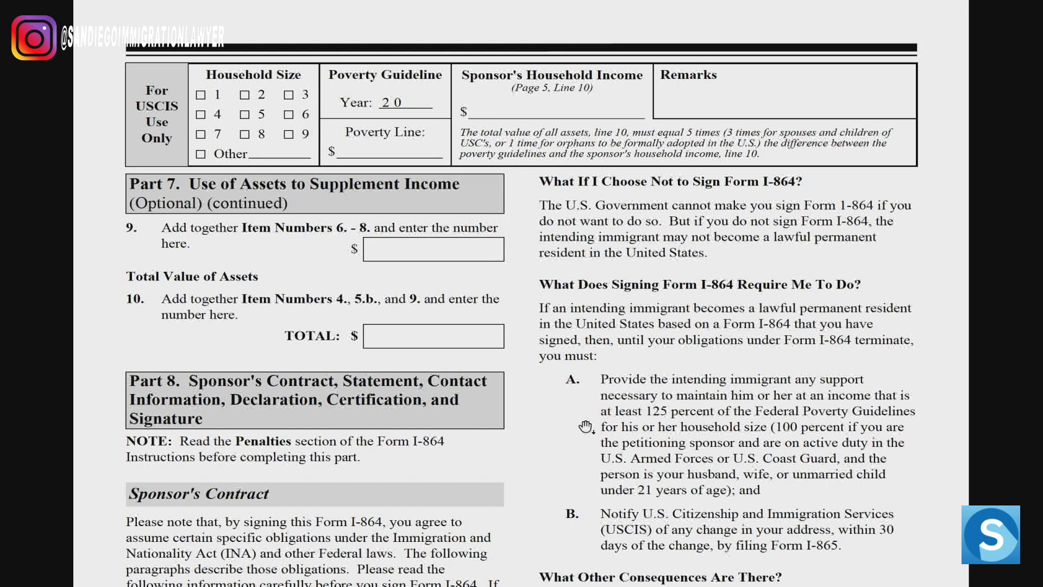
pyautogui.moveTo(600, 465); pyautogui.dragTo(575, 206)
pyautogui.moveTo(517, 427); pyautogui.dragTo(526, 447)
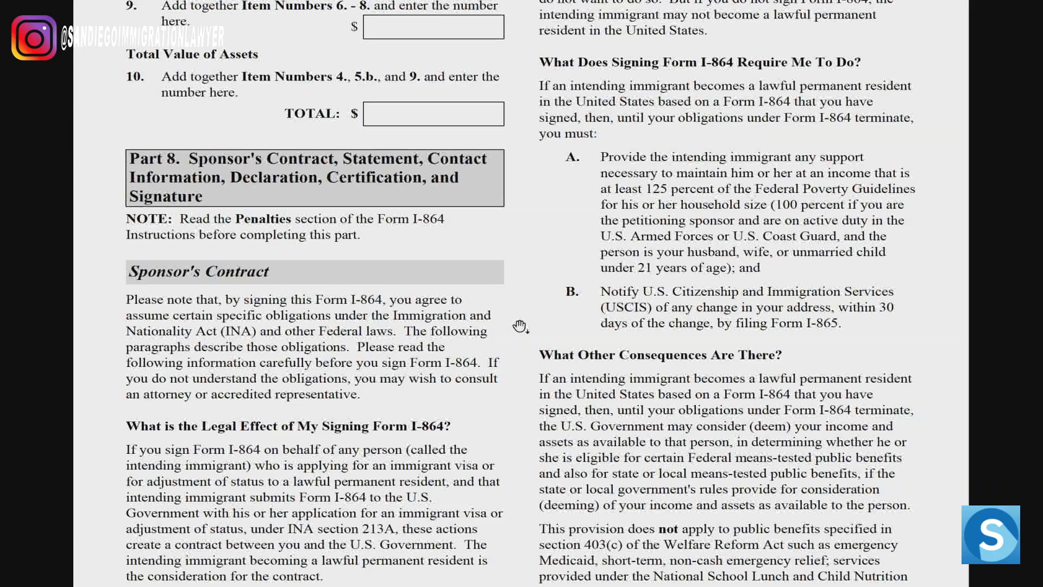
pyautogui.moveTo(529, 294); pyautogui.dragTo(531, 340)
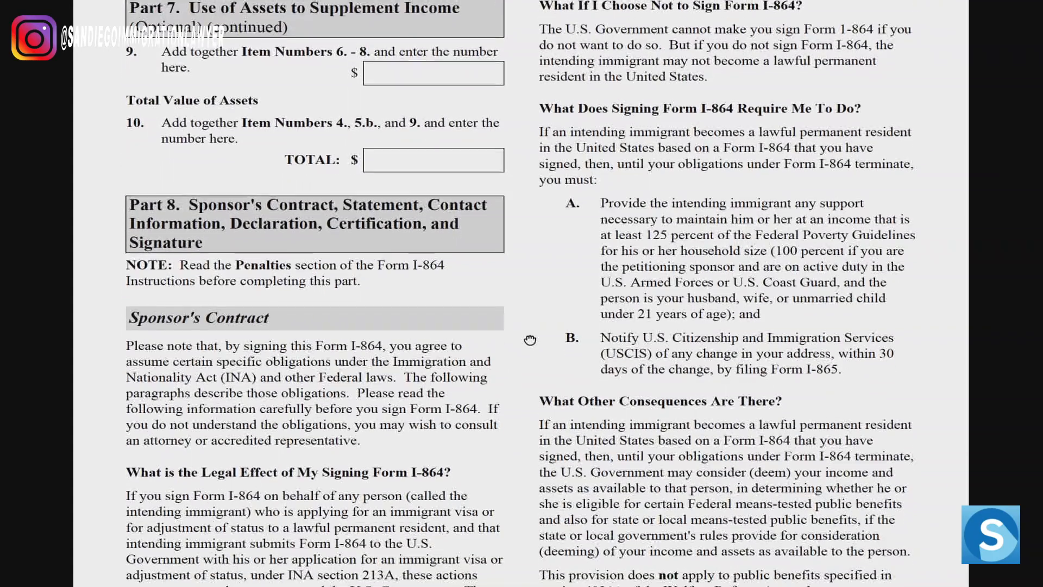
pyautogui.moveTo(496, 509); pyautogui.dragTo(518, 336)
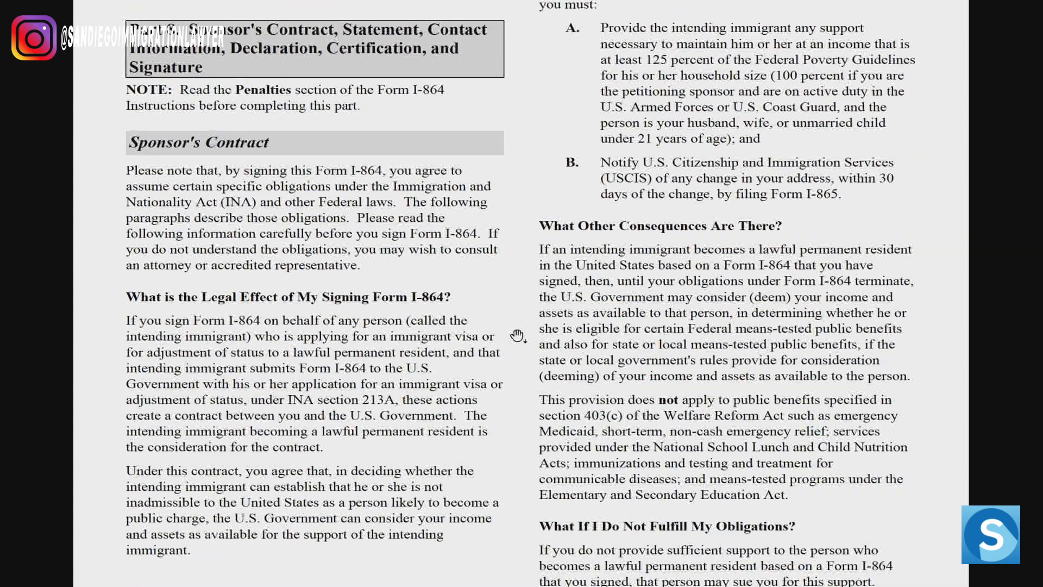
# Mark item 1.a of the Sponsor's Statement in Part 8, declaring that the sponsor can read and understand English.
pyautogui.moveTo(493, 545); pyautogui.dragTo(515, 398)
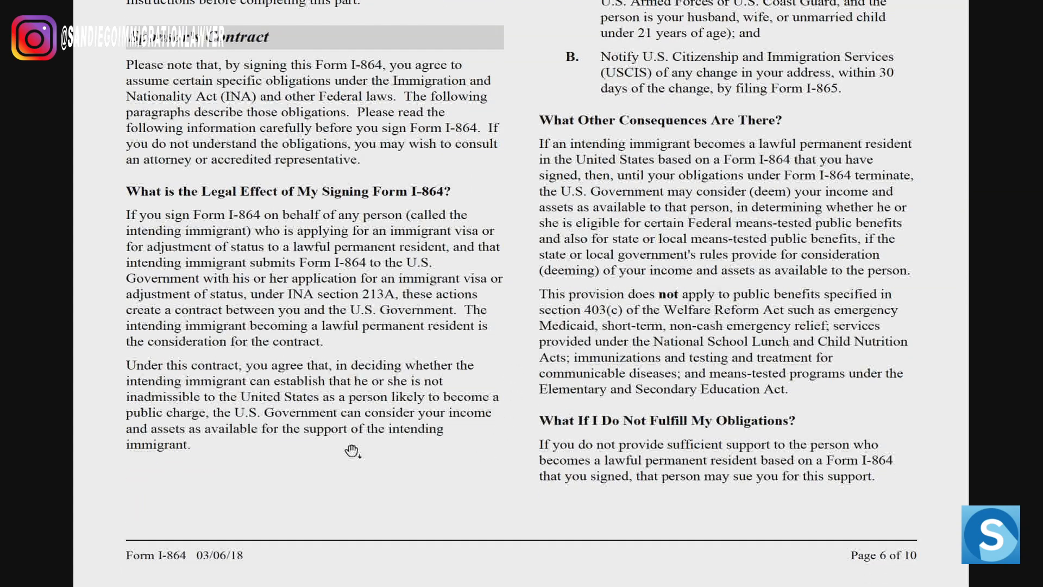
pyautogui.scroll(-3, 352, 451)
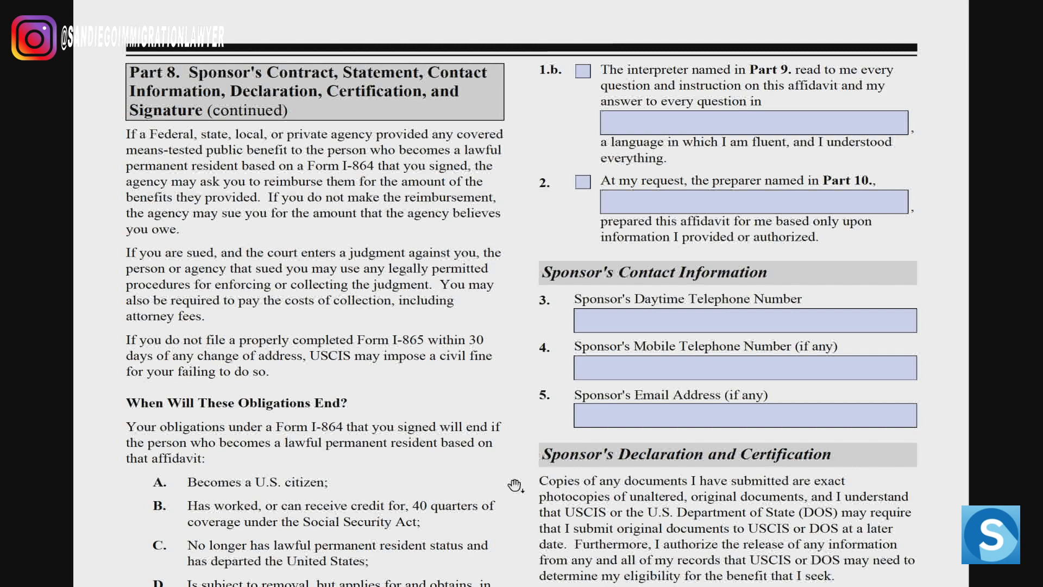
pyautogui.moveTo(515, 484); pyautogui.dragTo(505, 265)
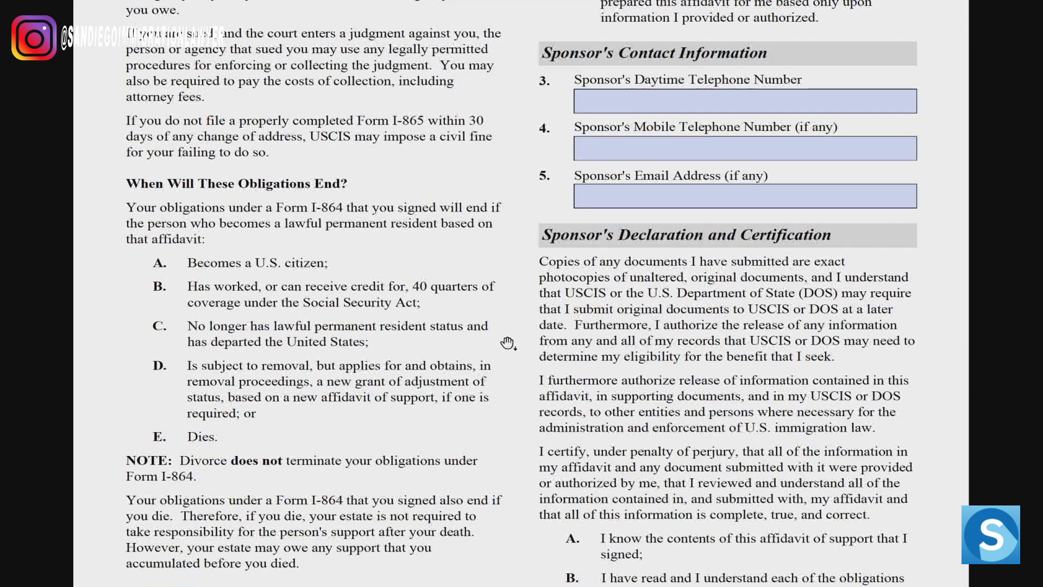
pyautogui.moveTo(521, 209); pyautogui.dragTo(511, 417)
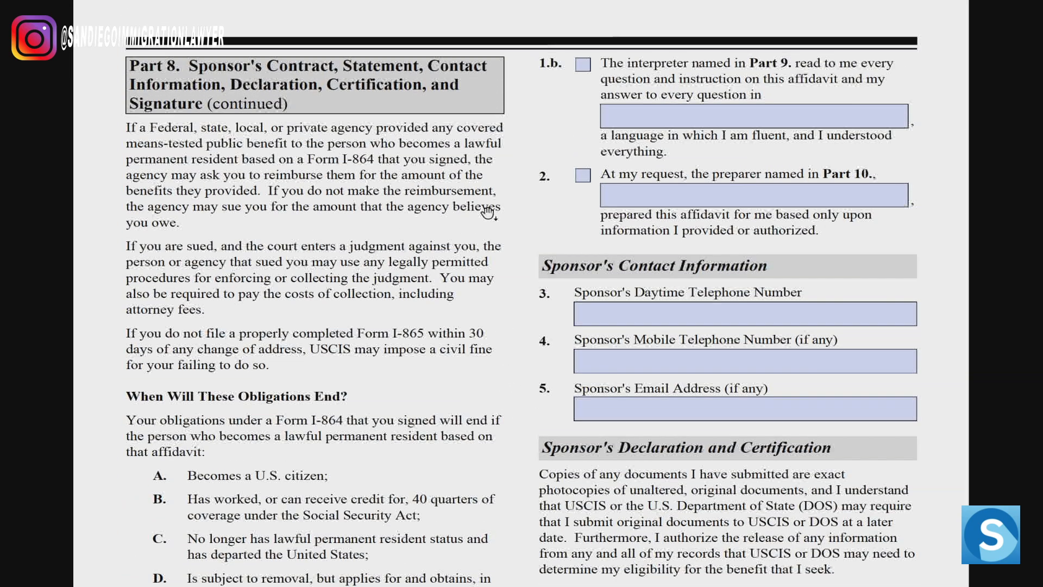
pyautogui.moveTo(505, 552); pyautogui.dragTo(523, 124)
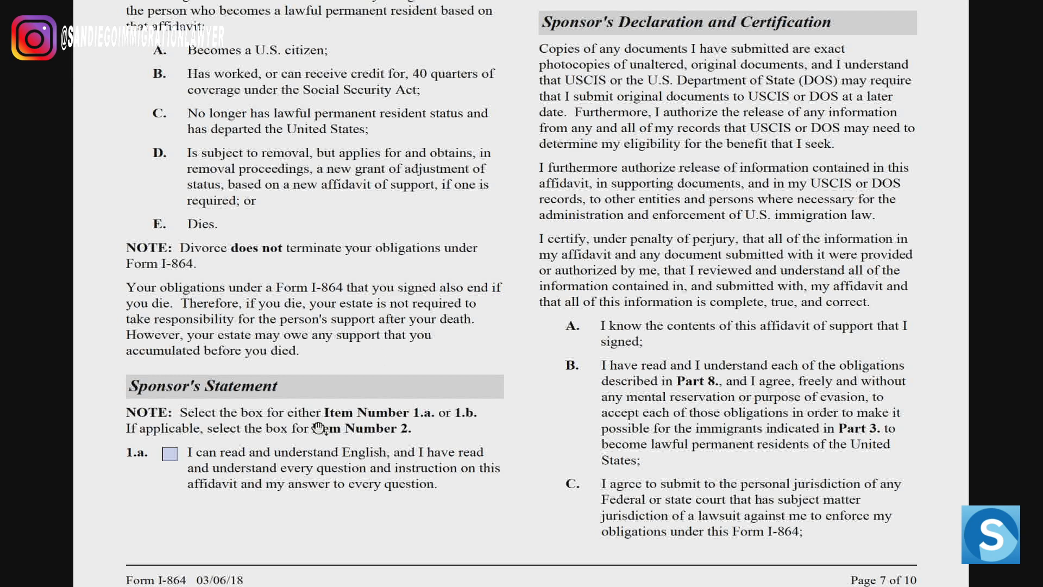
pyautogui.click(172, 459)
# Fill in the sponsor's daytime telephone number, mobile telephone number and email address in items 3 to 5 of Part 8.
pyautogui.scroll(7, 663, 197)
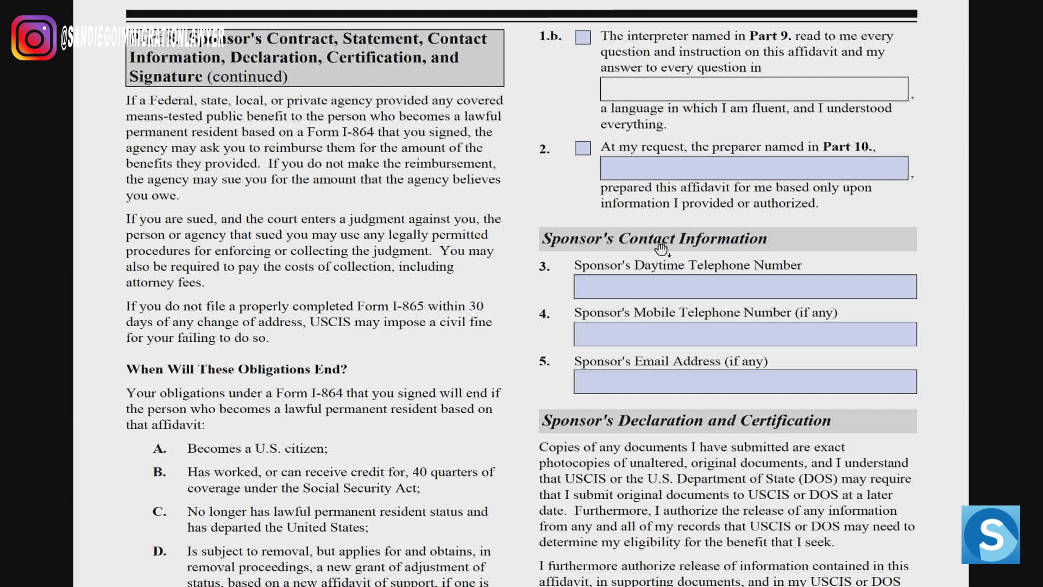
pyautogui.click(656, 291)
pyautogui.click(655, 289)
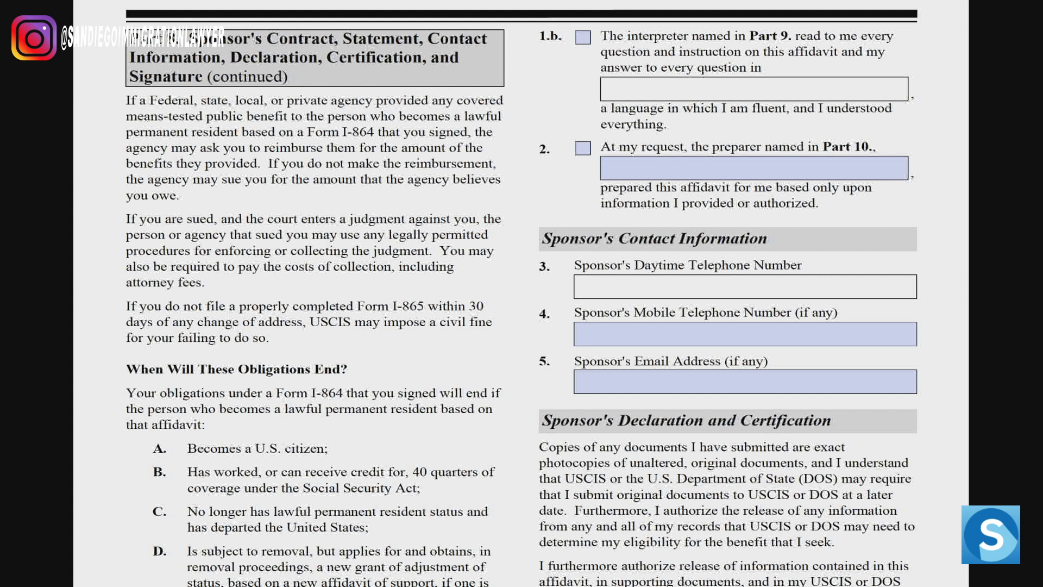
pyautogui.write('619555000')
pyautogui.press('Tab')
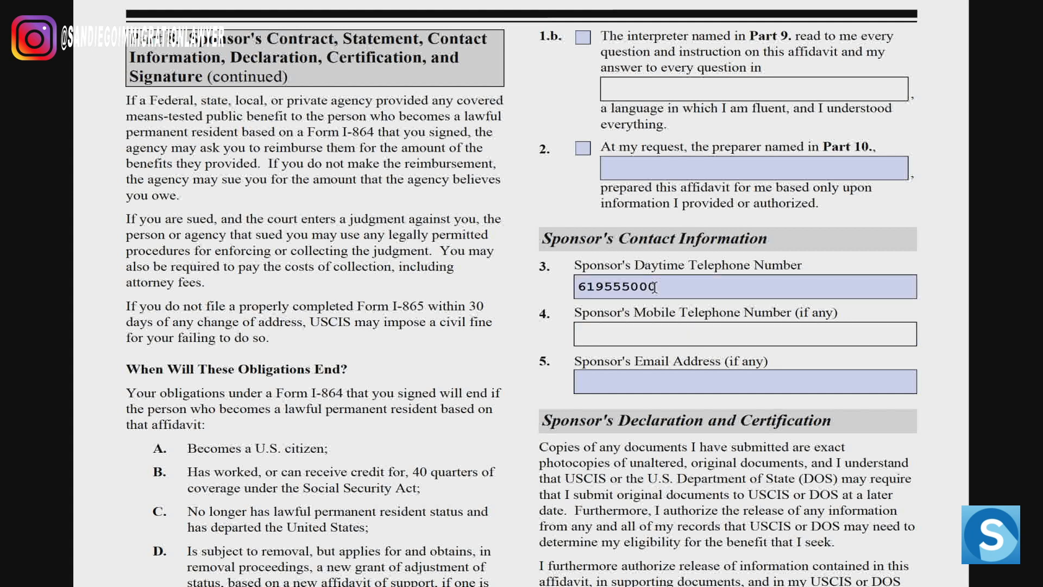
pyautogui.write('619555000')
pyautogui.press('Tab')
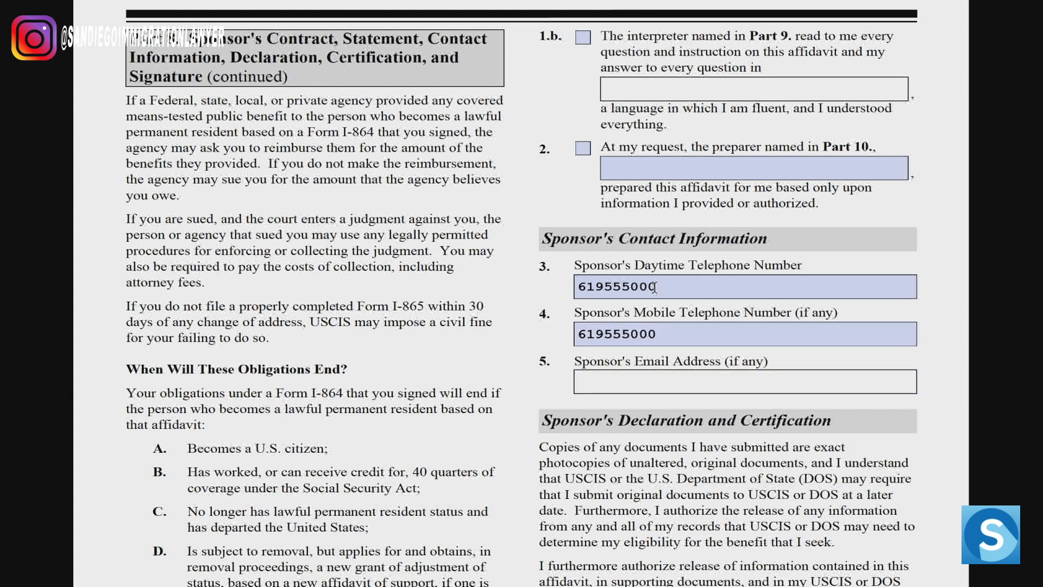
pyautogui.write('johndoe')
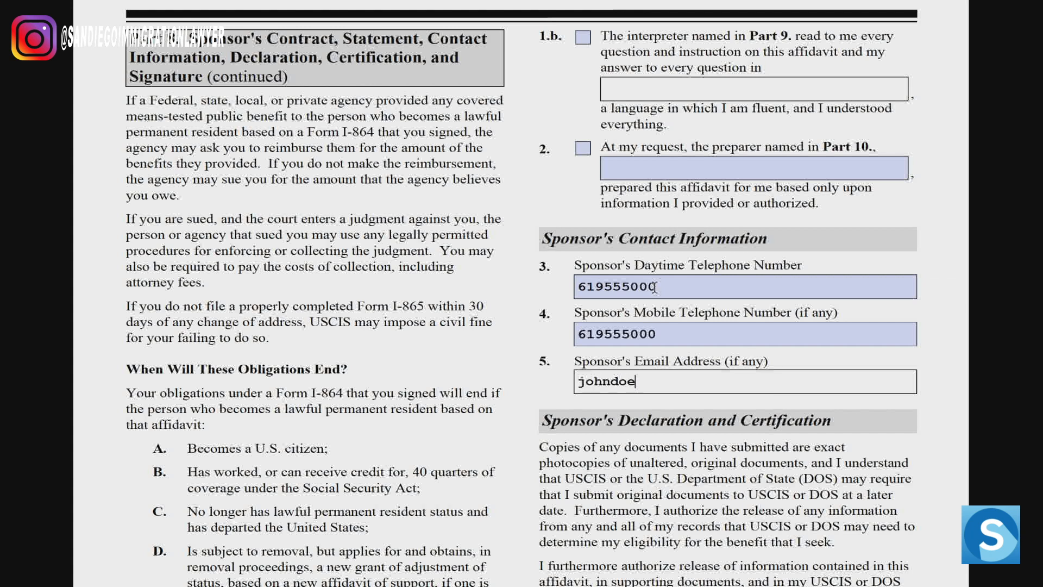
pyautogui.write('@anyemail.com')
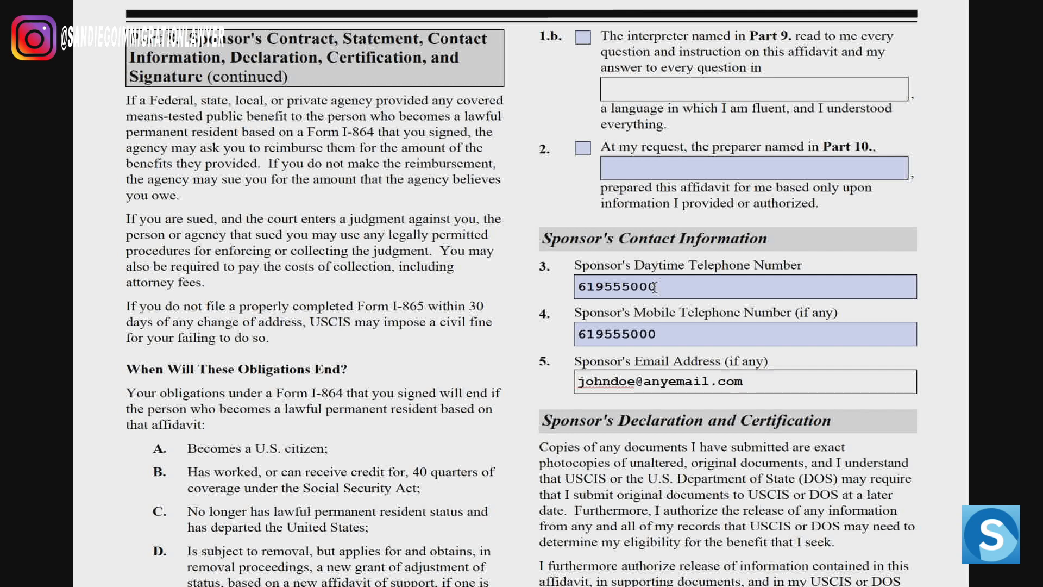
# Review the Sponsor's Contract, the Declaration and Certification, signature items 6.a and 6.b, and the interpreter section in Part 9.
pyautogui.scroll(10, 655, 287)
pyautogui.scroll(2, 691, 342)
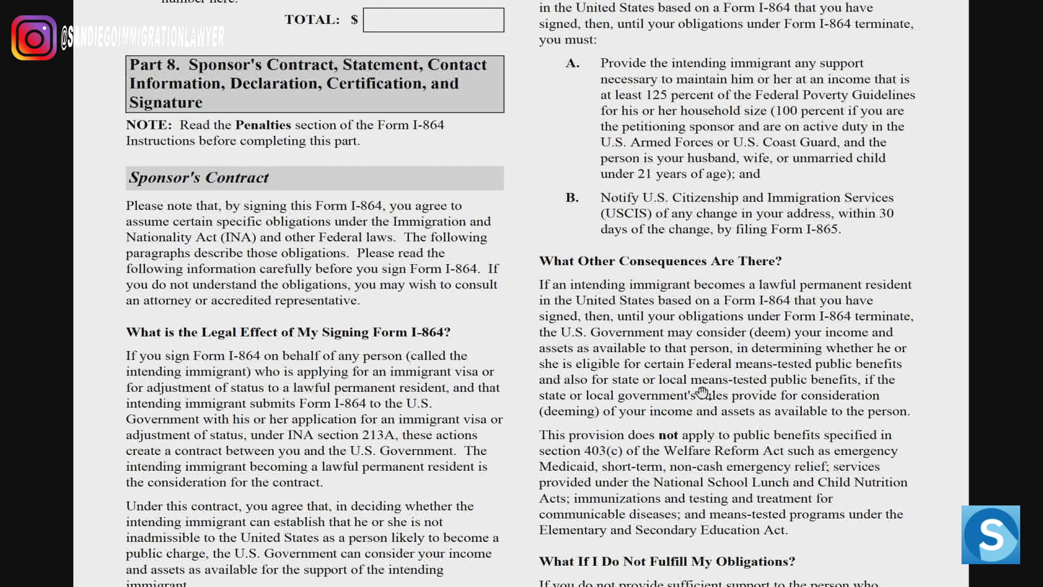
pyautogui.scroll(-12, 703, 392)
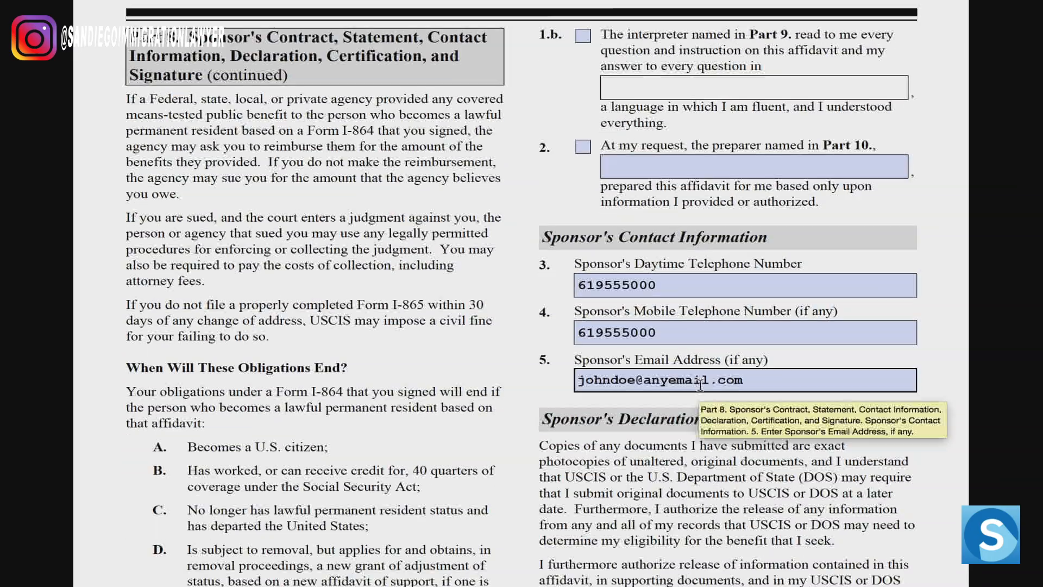
pyautogui.scroll(-6, 700, 385)
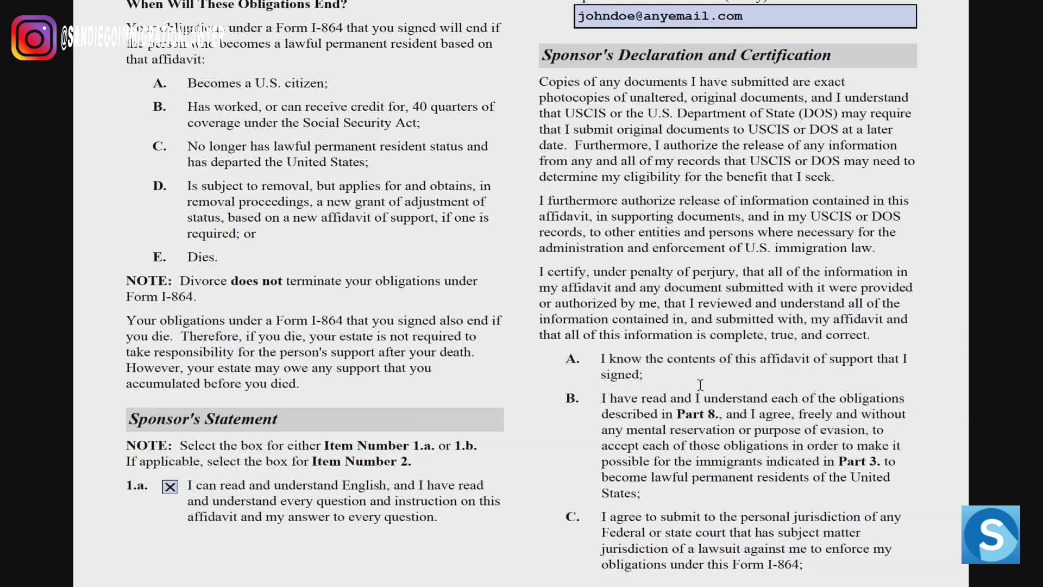
pyautogui.scroll(-8, 700, 385)
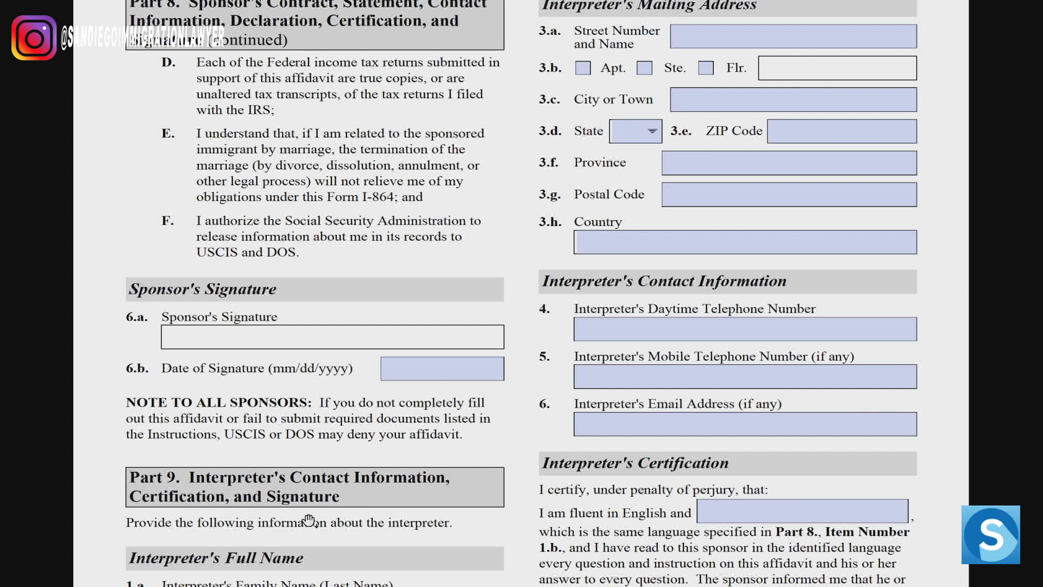
pyautogui.scroll(-4, 506, 384)
pyautogui.scroll(3, 506, 384)
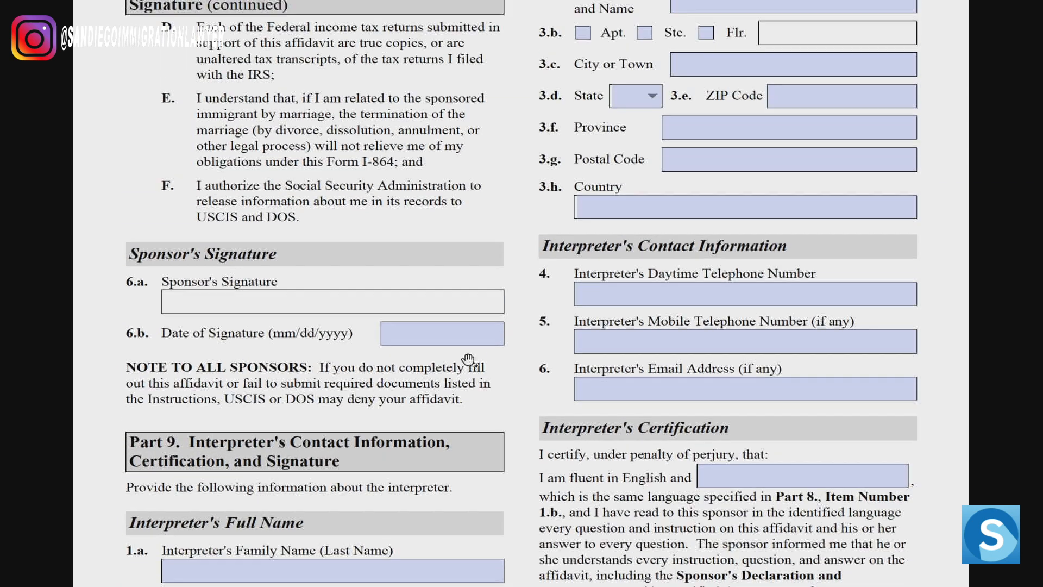
pyautogui.scroll(1, 469, 360)
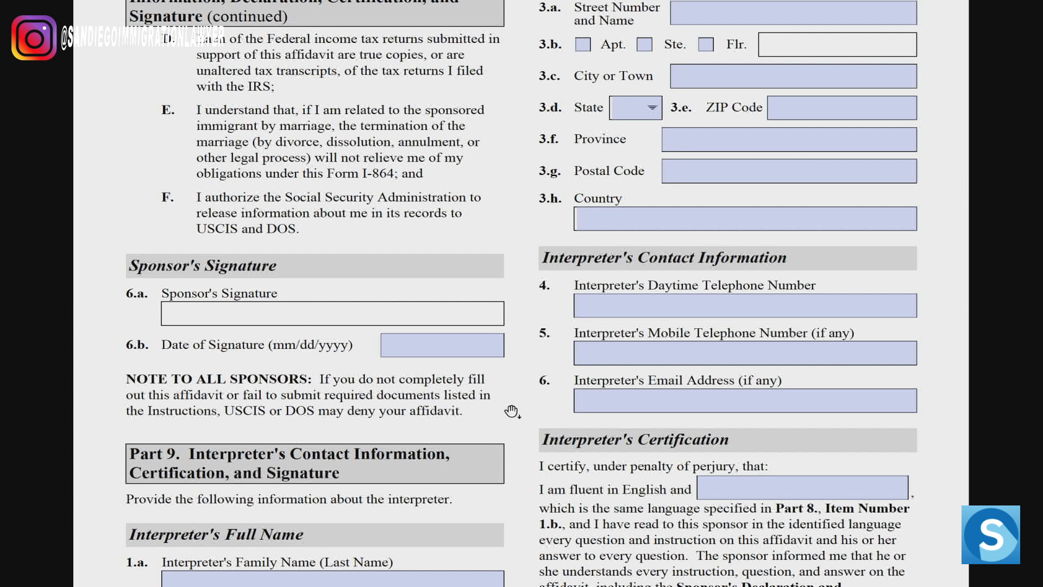
pyautogui.scroll(1, 511, 412)
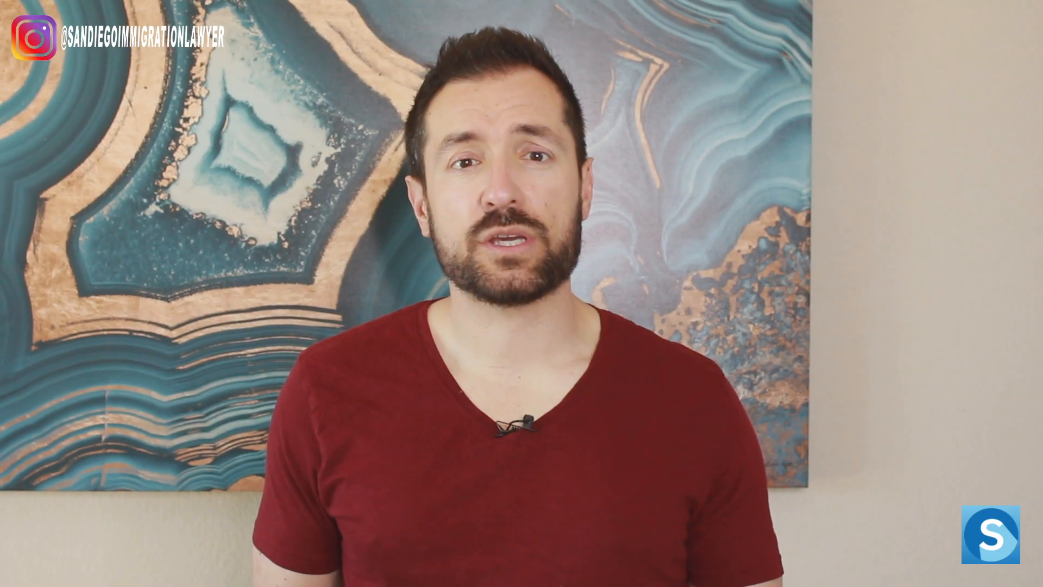